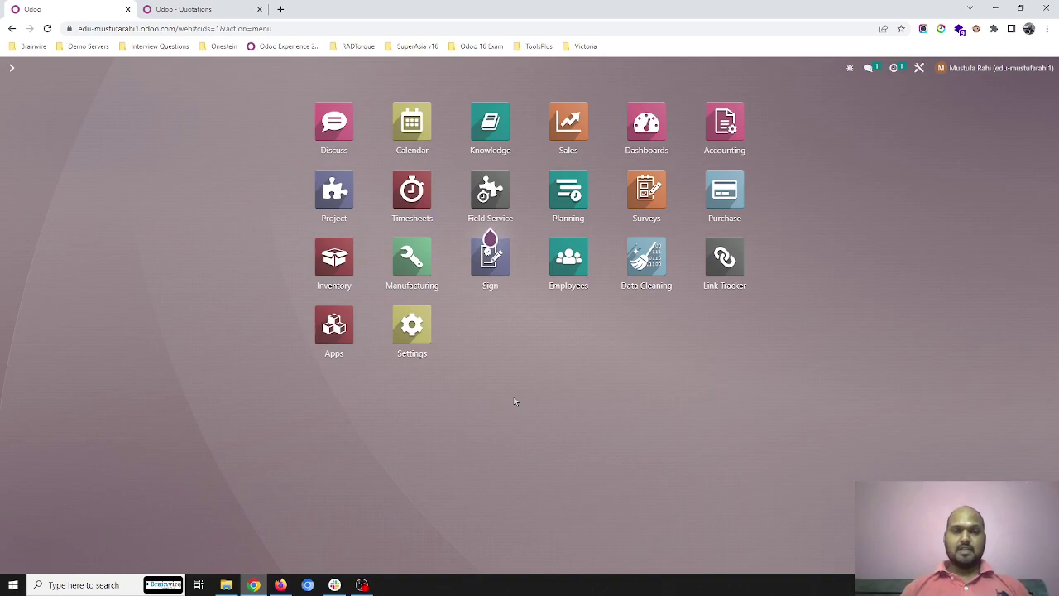
# Step: Start a new sales quotation for Customer 1
pyautogui.click(571, 139)
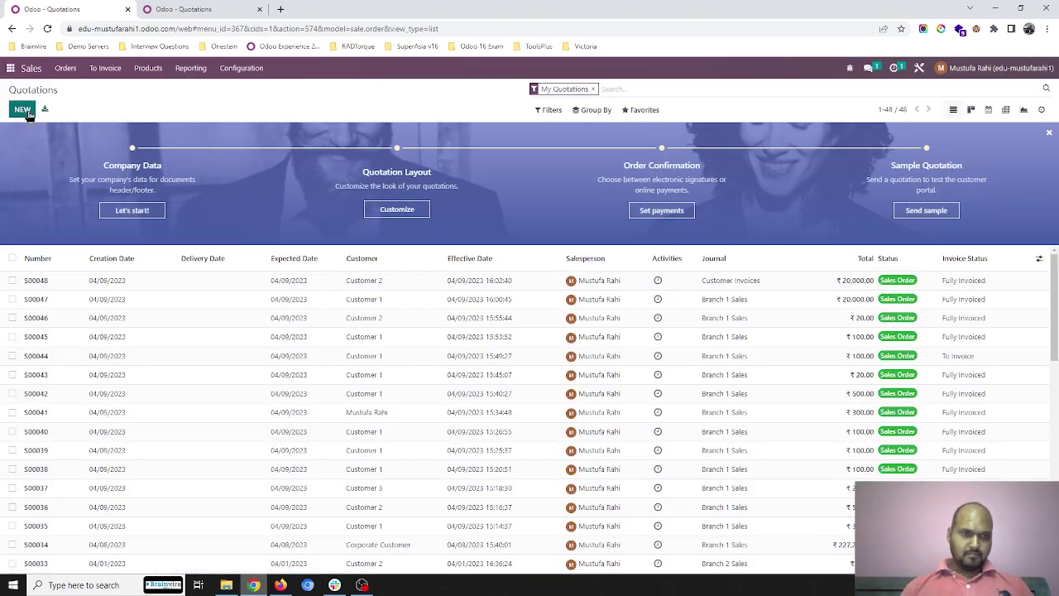
pyautogui.click(23, 109)
pyautogui.click(188, 204)
pyautogui.click(162, 225)
# Step: Add 2 Mobile units at 20,000 each and save quotation S00049
pyautogui.click(61, 369)
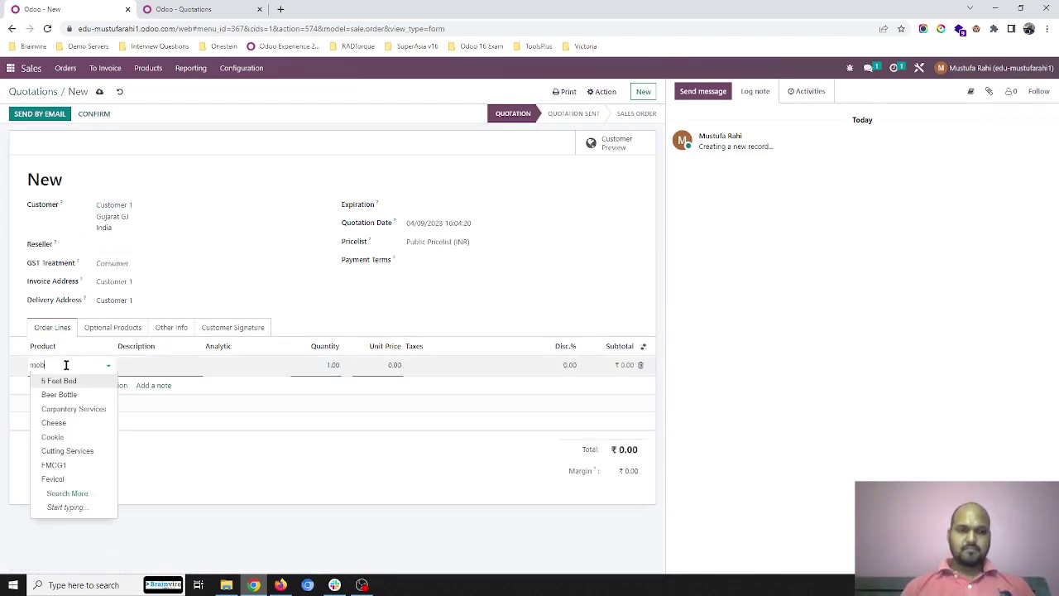
pyautogui.click(72, 383)
pyautogui.click(305, 365)
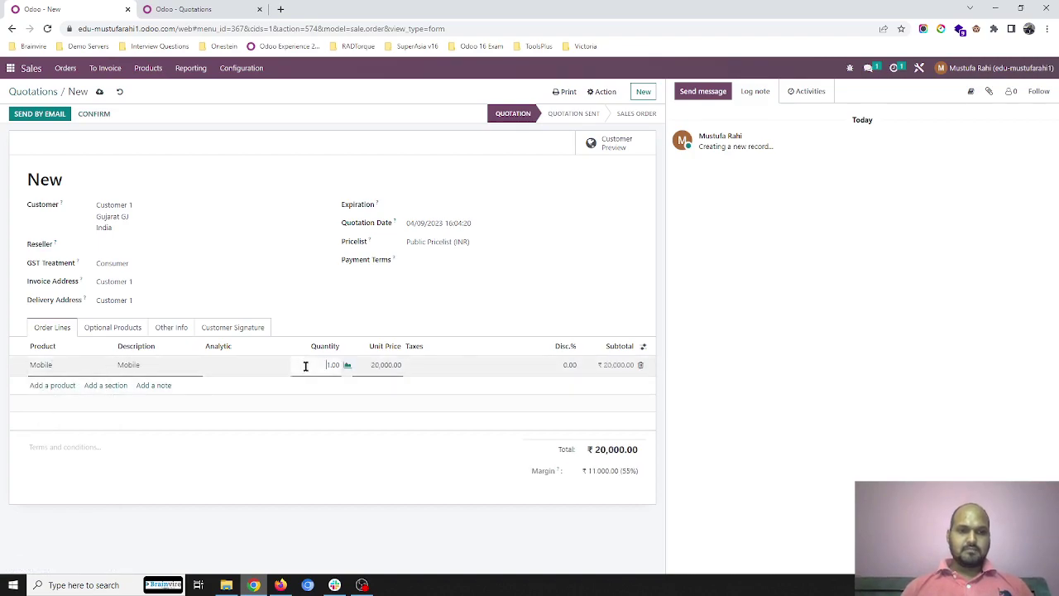
pyautogui.write('2')
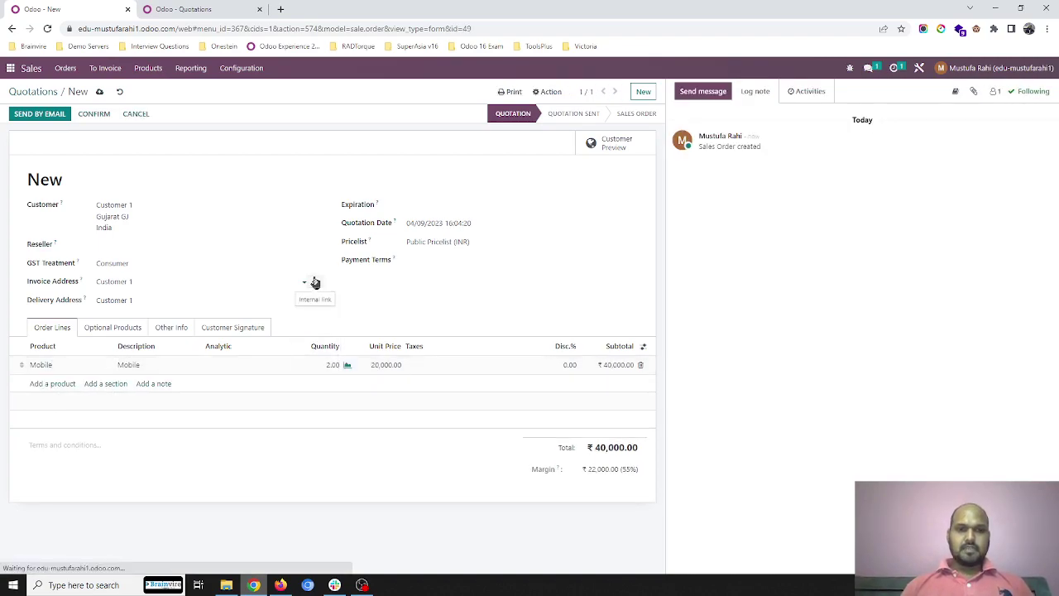
pyautogui.click(314, 282)
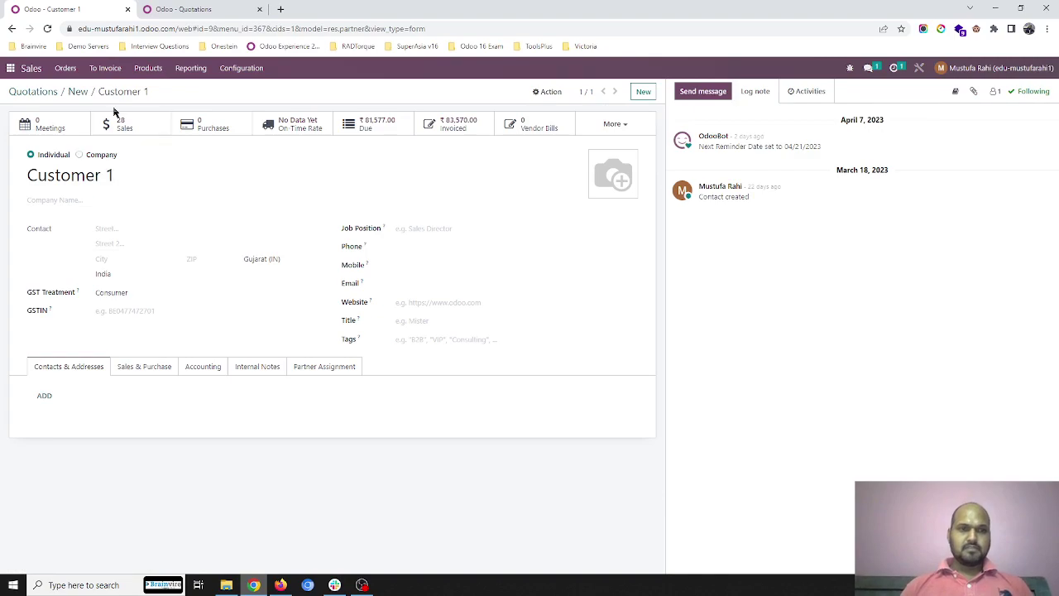
pyautogui.click(83, 92)
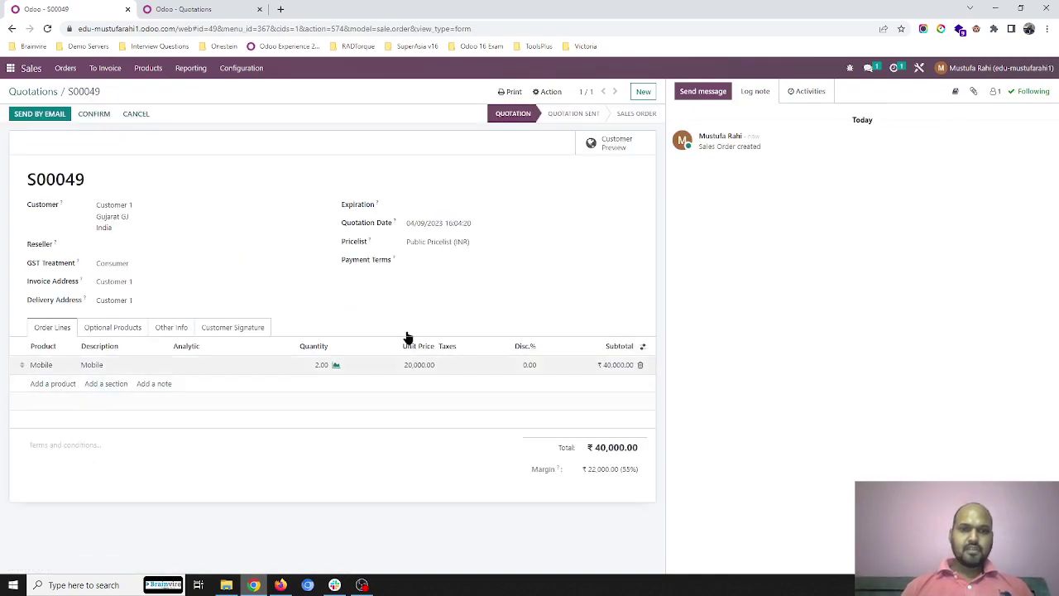
# Step: Confirm S00049, then confirm its linked purchase order P00056 for 2 Mobile
pyautogui.click(95, 116)
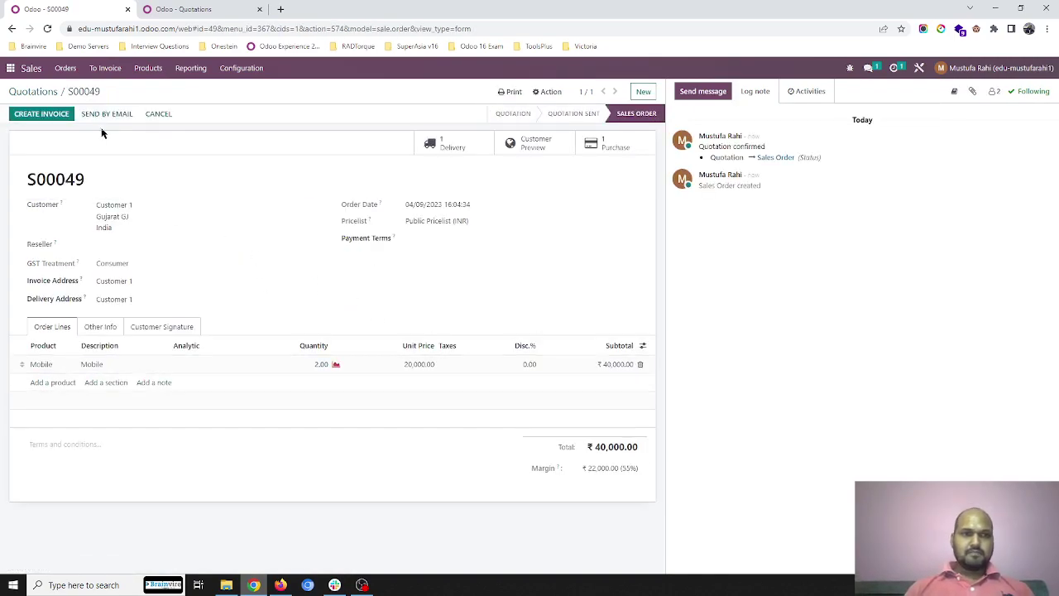
pyautogui.click(614, 147)
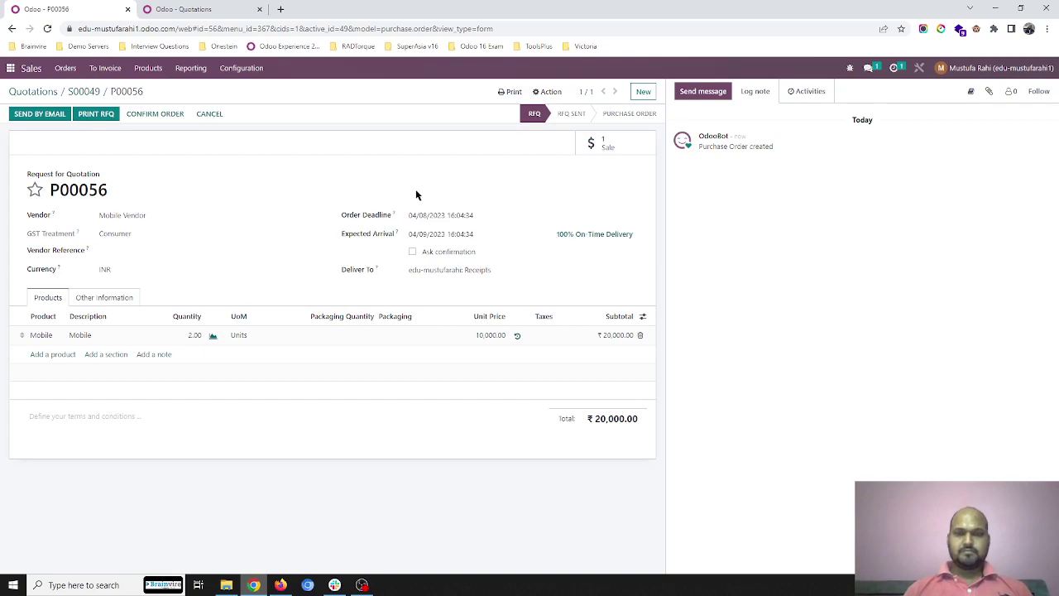
pyautogui.click(160, 114)
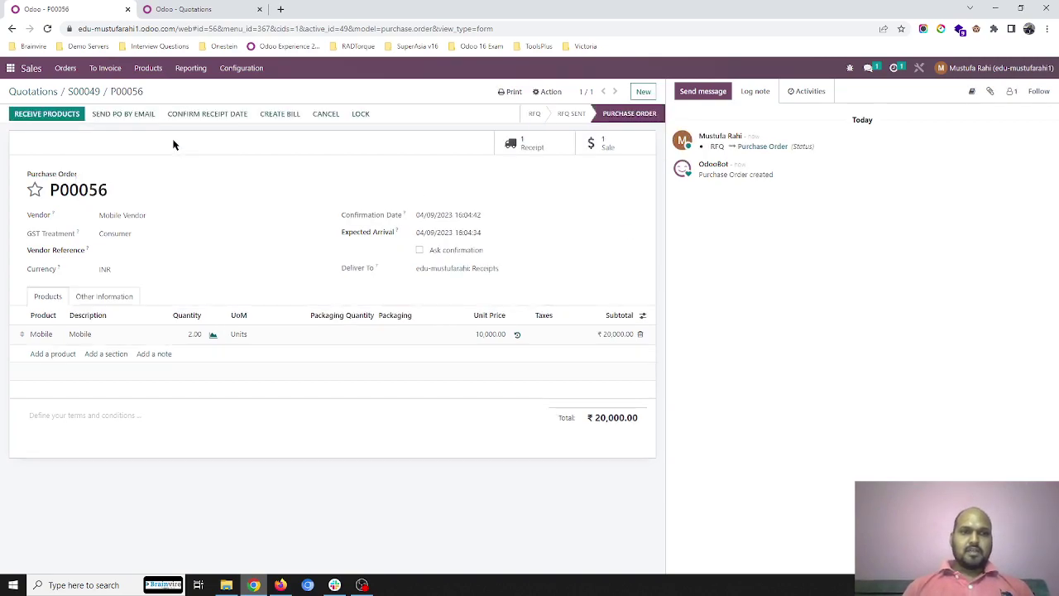
# Step: Return to S00049 and discard an attempted change of the Mobile quantity to 1
pyautogui.click(88, 94)
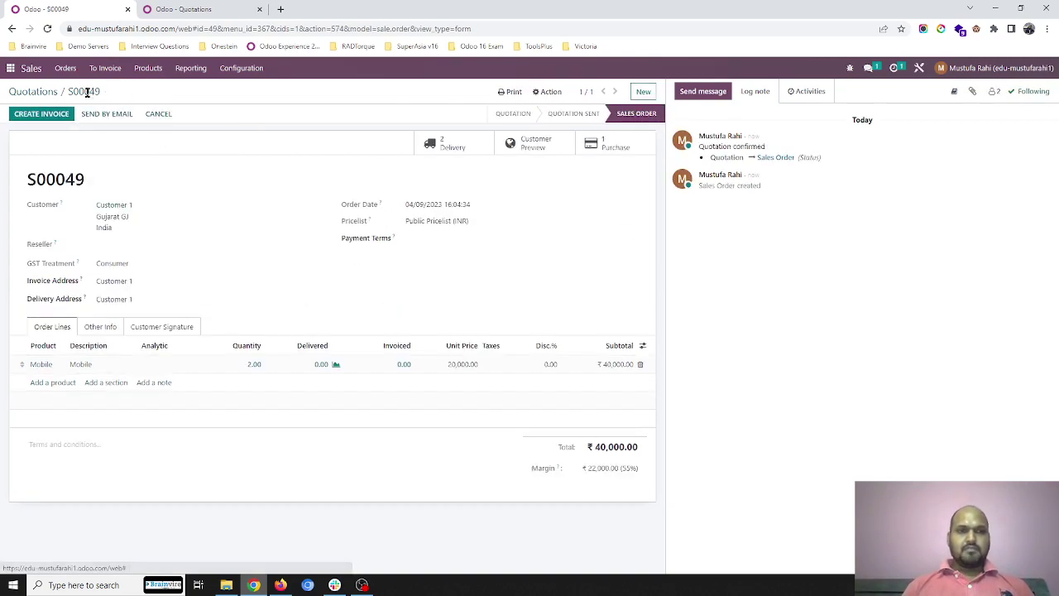
pyautogui.click(252, 369)
pyautogui.write('1')
pyautogui.click(287, 247)
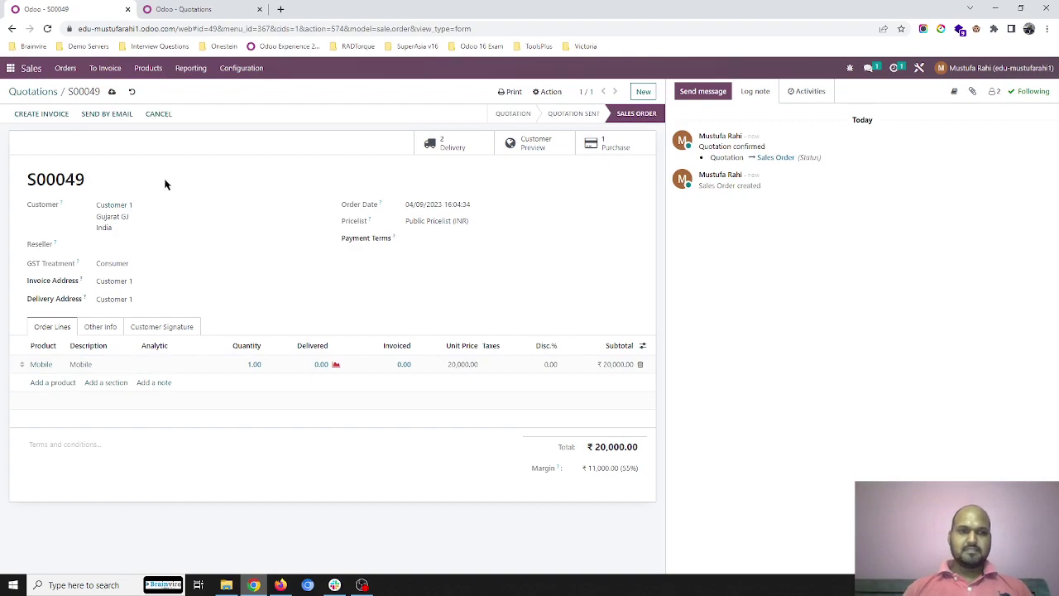
pyautogui.click(132, 93)
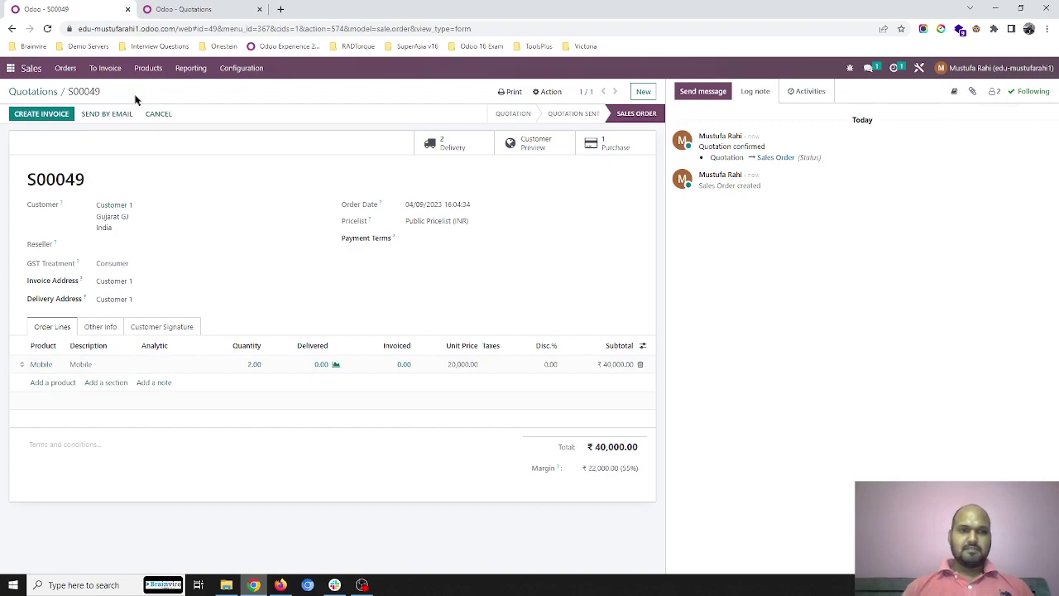
# Step: Create and post the ₹40,000 invoice for both Mobile units
pyautogui.click(43, 115)
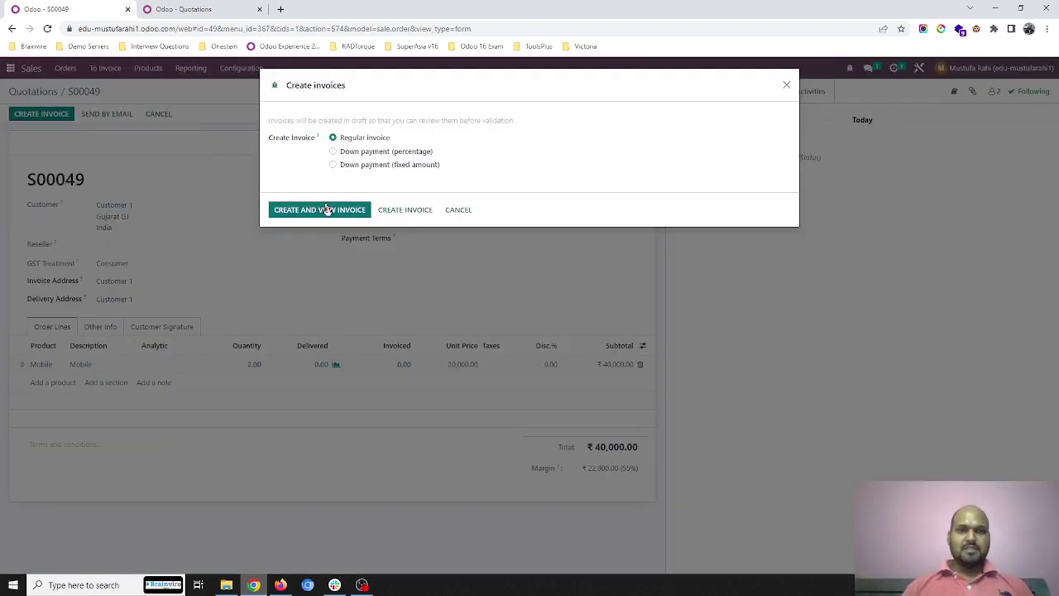
pyautogui.click(327, 210)
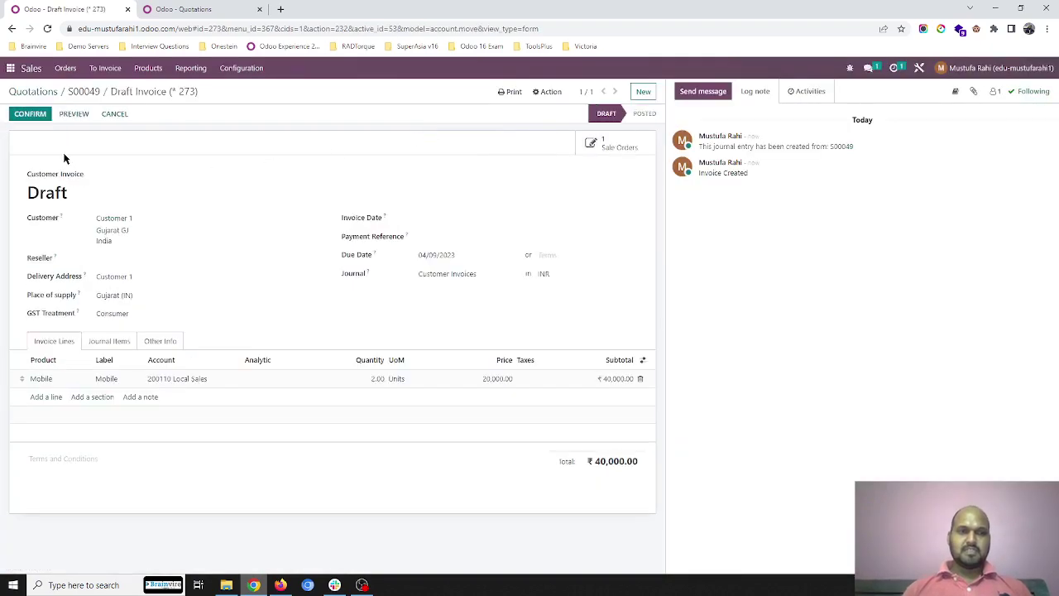
pyautogui.click(30, 114)
# Step: Cut S00049's Mobile line to 1 unit, save, and reopen P00056 showing the quantity exception
pyautogui.click(85, 92)
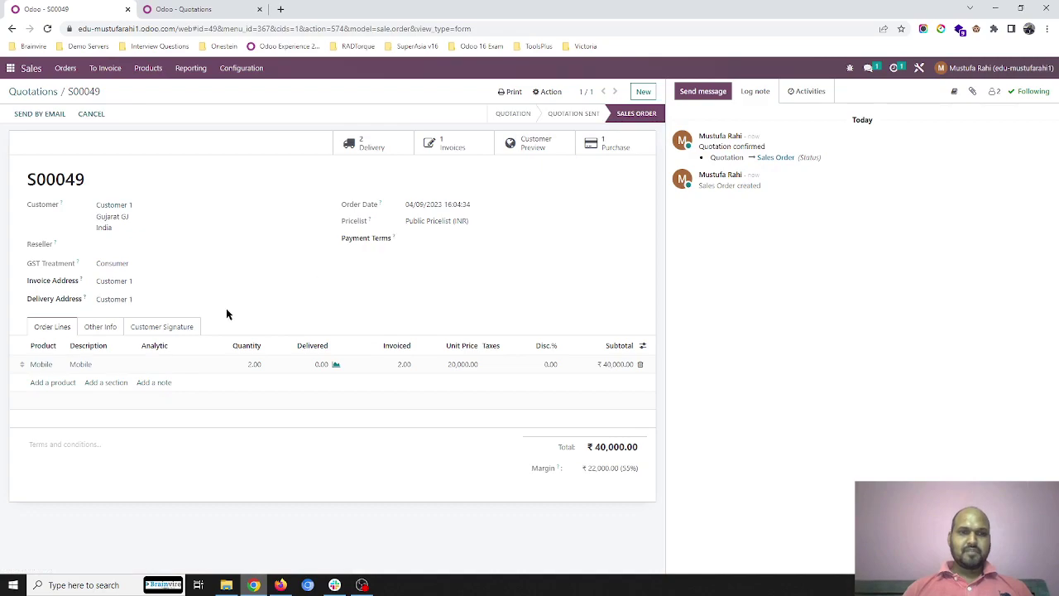
pyautogui.click(254, 364)
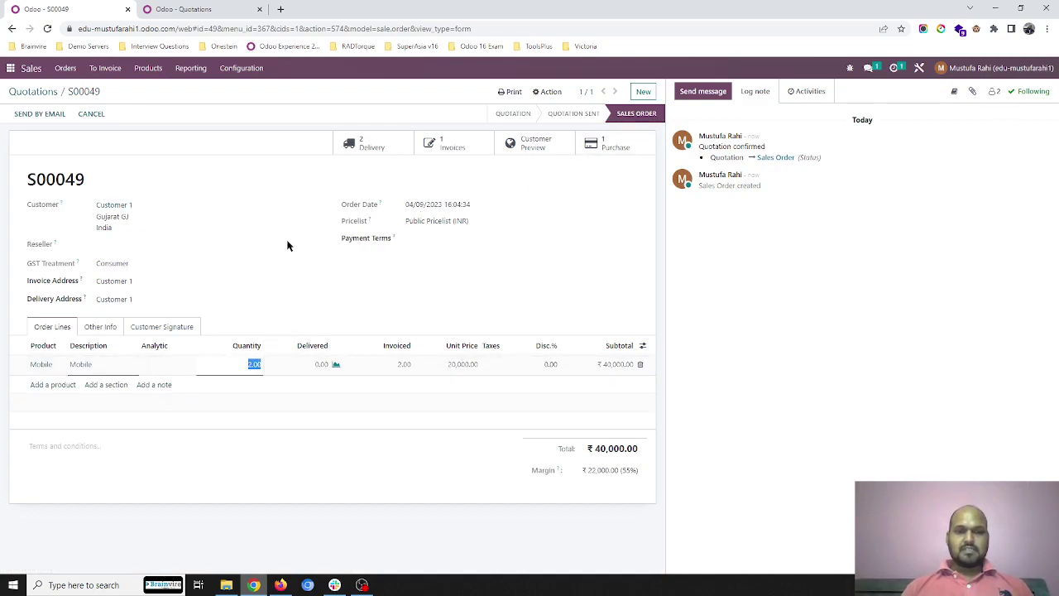
pyautogui.write('1')
pyautogui.click(236, 234)
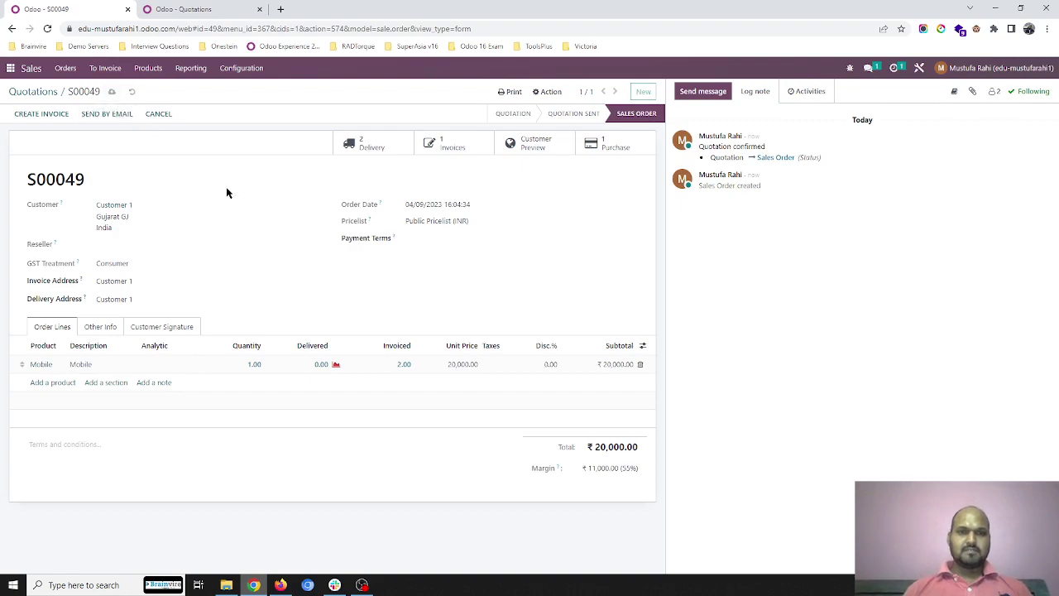
pyautogui.click(42, 92)
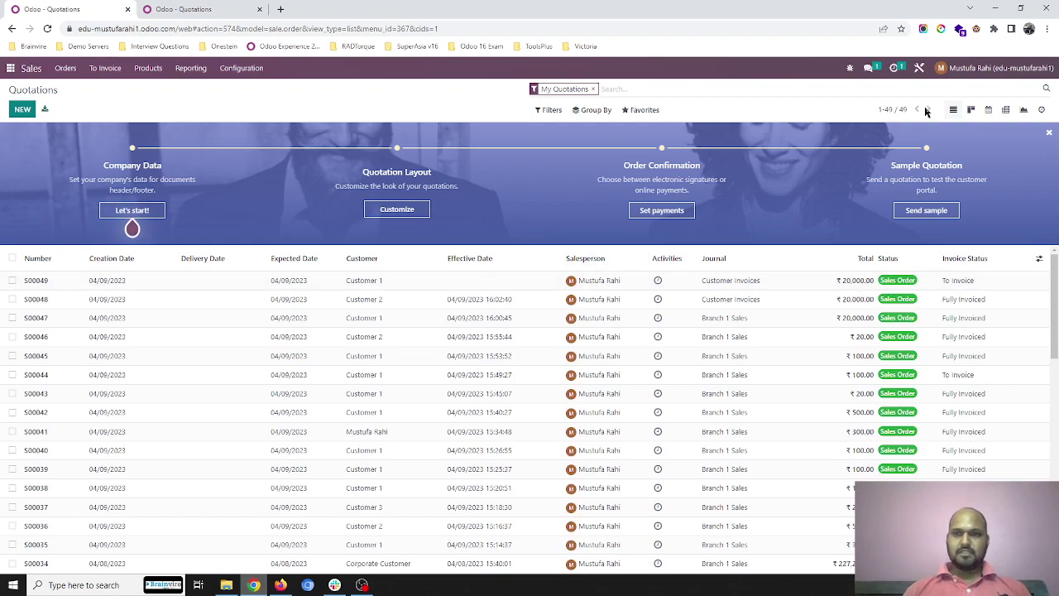
pyautogui.click(390, 282)
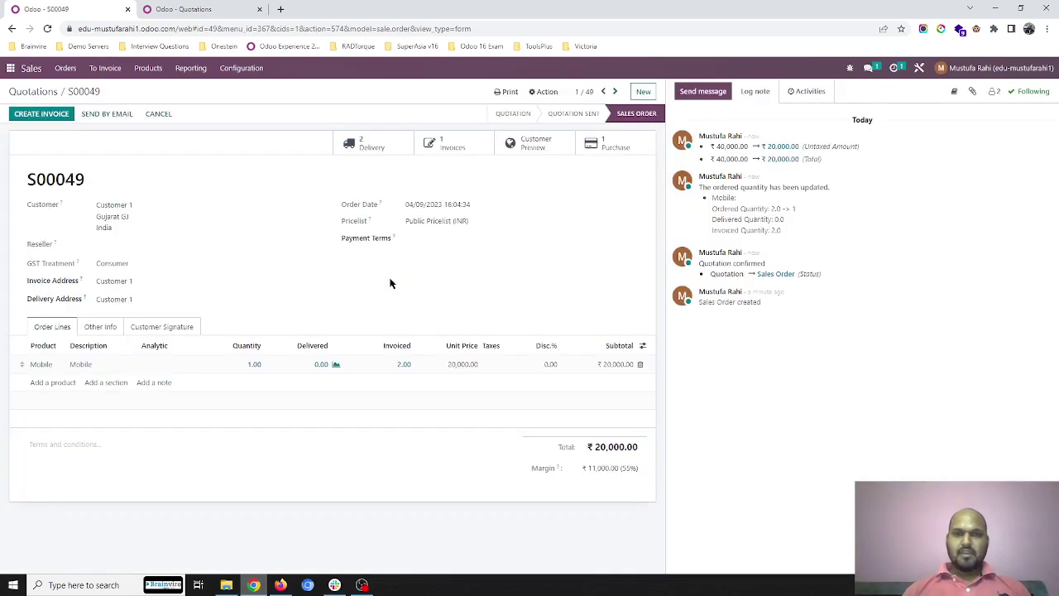
pyautogui.click(602, 144)
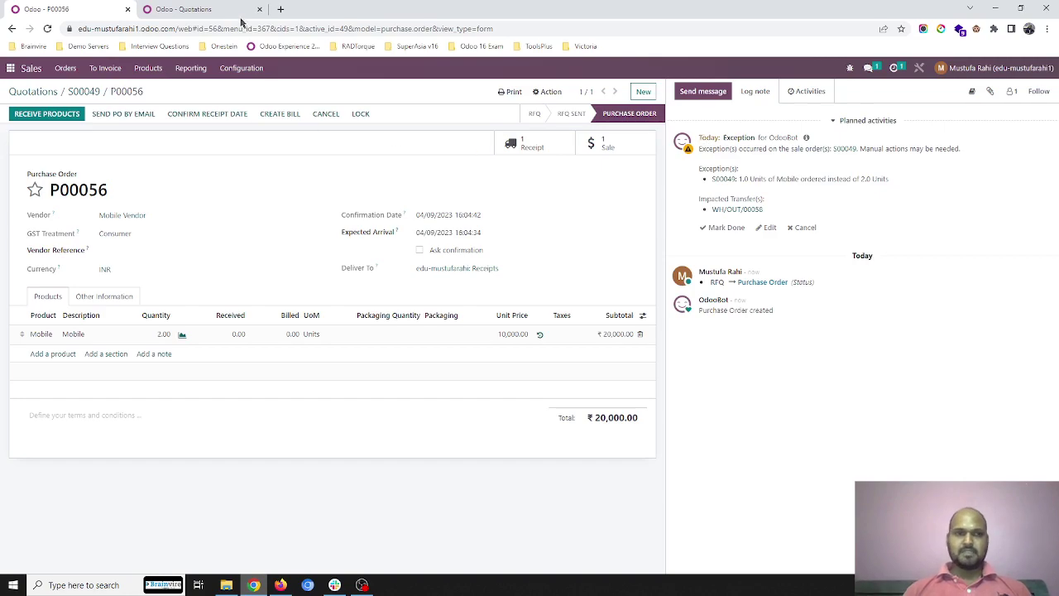
# Step: In the other tab, open P00056 from the Purchase app and change its Mobile quantity to 1
pyautogui.click(184, 9)
pyautogui.click(11, 67)
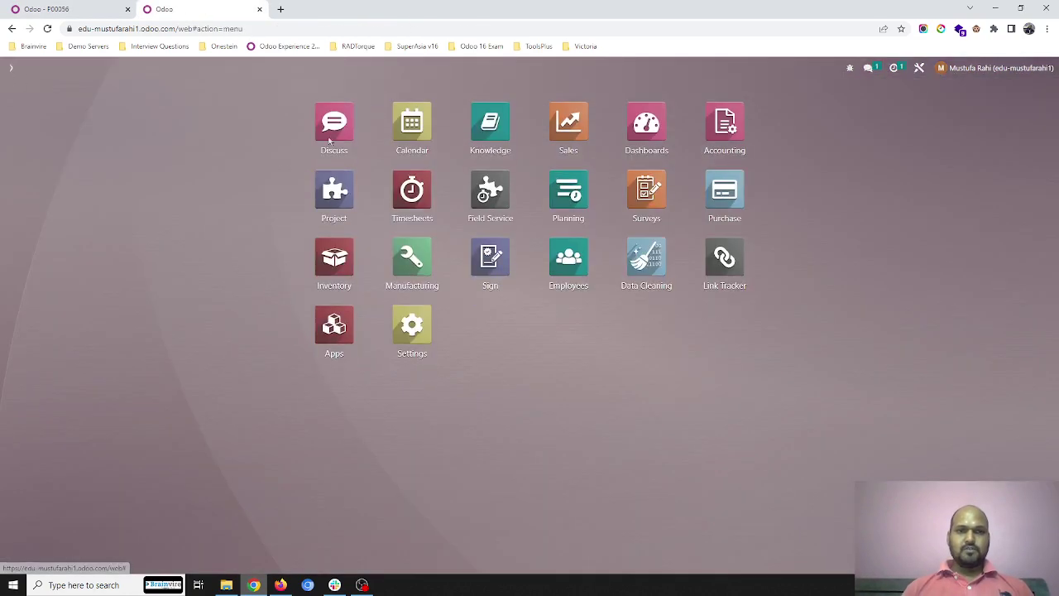
pyautogui.click(723, 187)
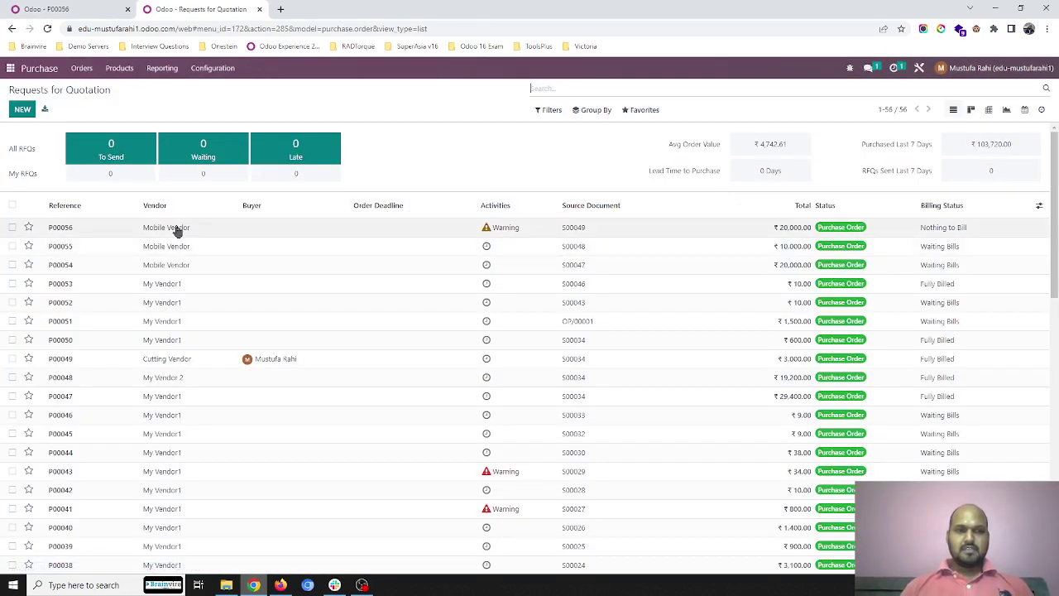
pyautogui.click(501, 225)
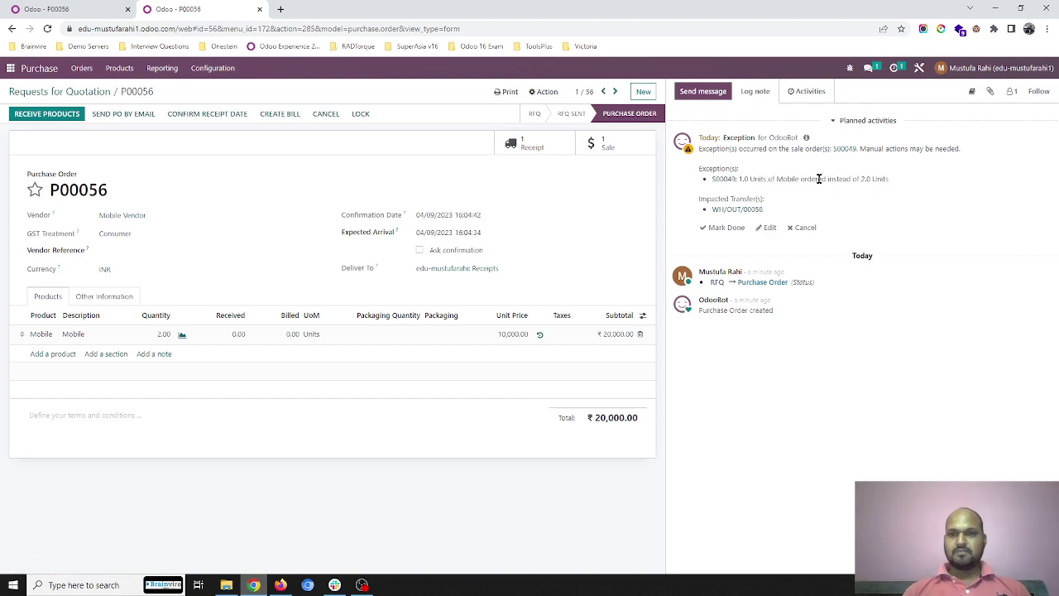
pyautogui.click(163, 334)
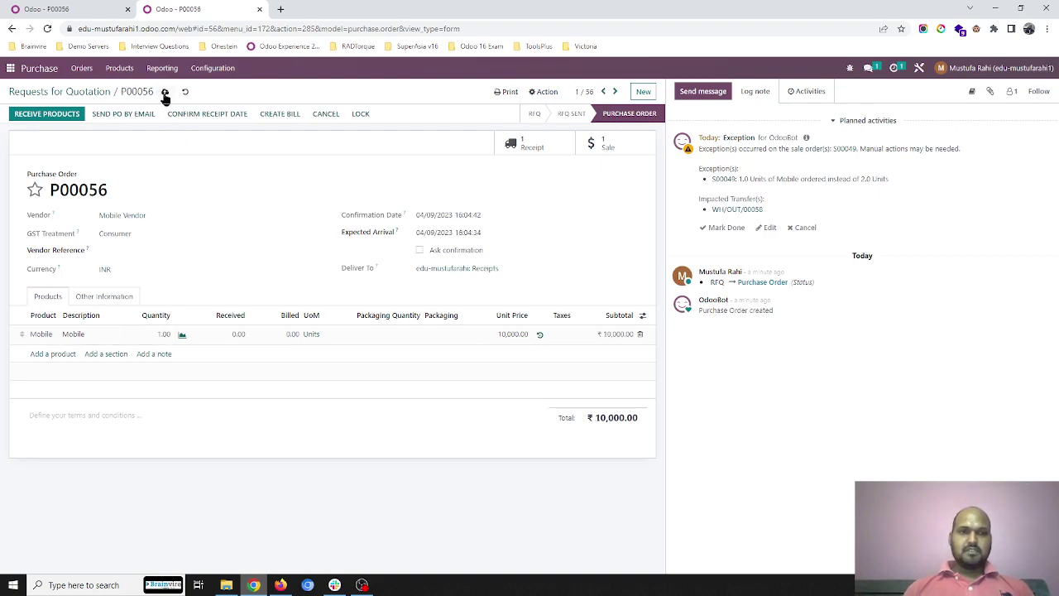
# Step: Save P00056 at 1 Mobile and enter a done quantity of 1 on its receipt
pyautogui.click(162, 92)
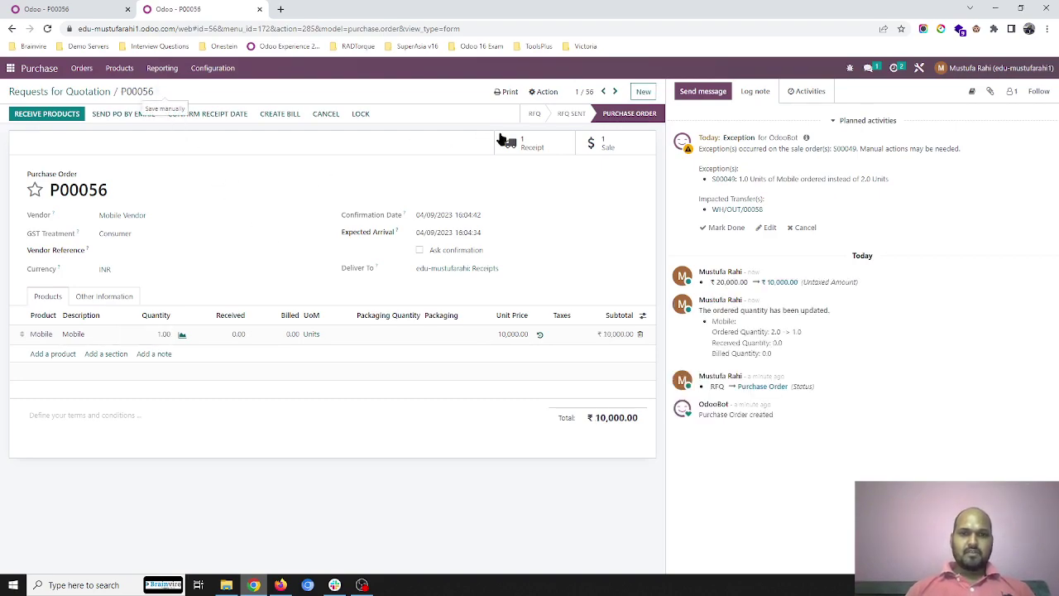
pyautogui.click(524, 143)
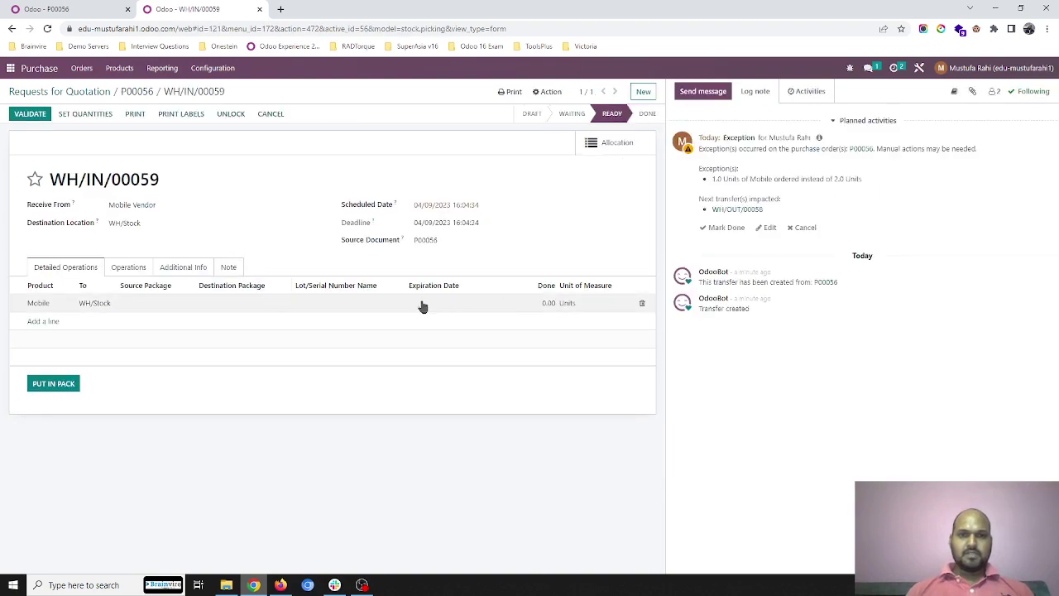
pyautogui.click(547, 306)
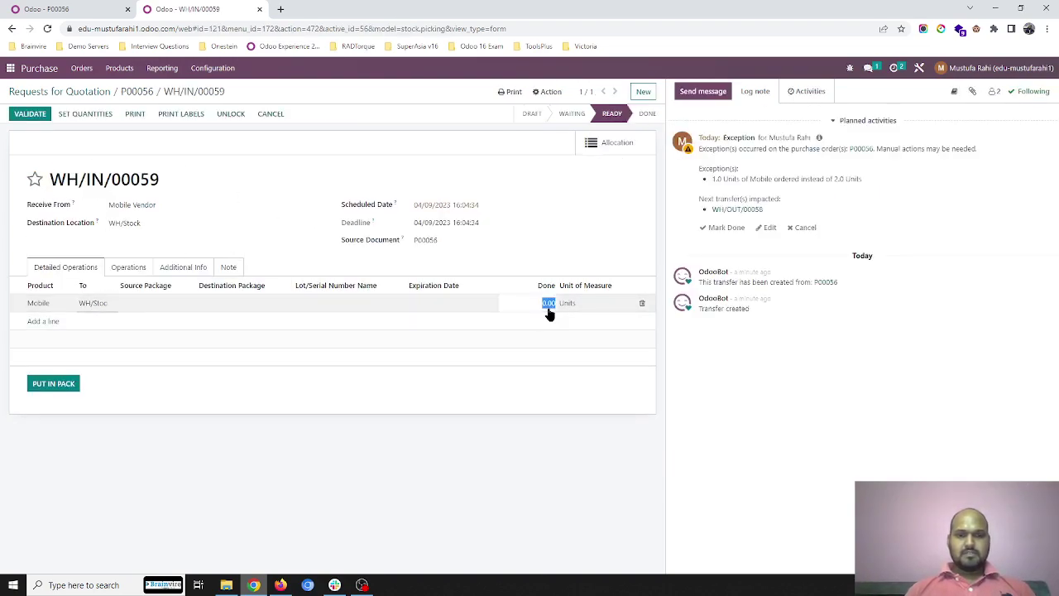
pyautogui.click(125, 270)
pyautogui.click(83, 271)
pyautogui.click(545, 304)
pyautogui.write('1')
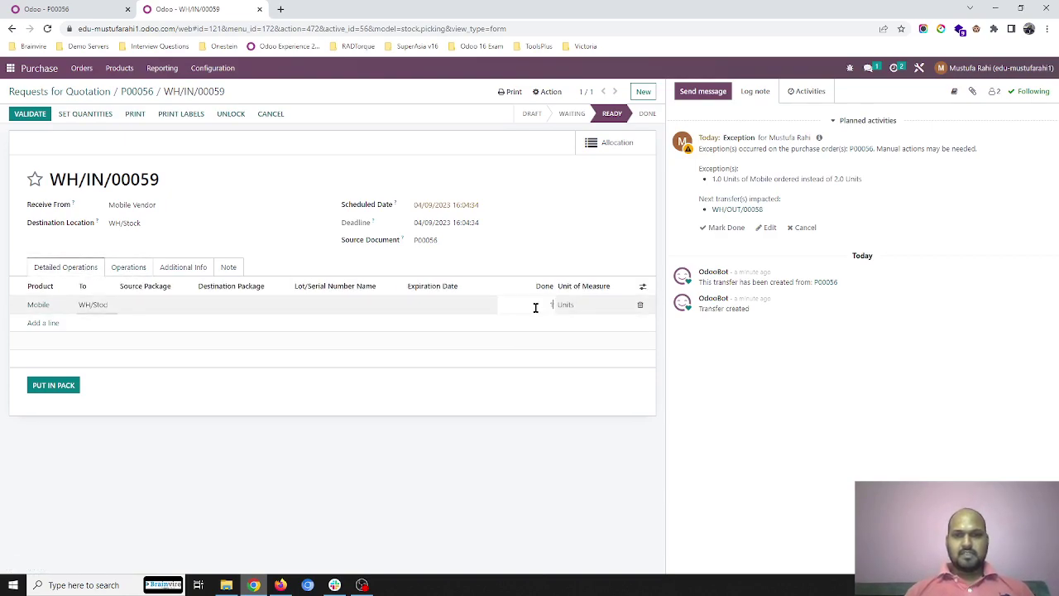
# Step: Validate receipt WH/IN/00059 with no backorder and return to P00056 and the RFQ list
pyautogui.click(253, 202)
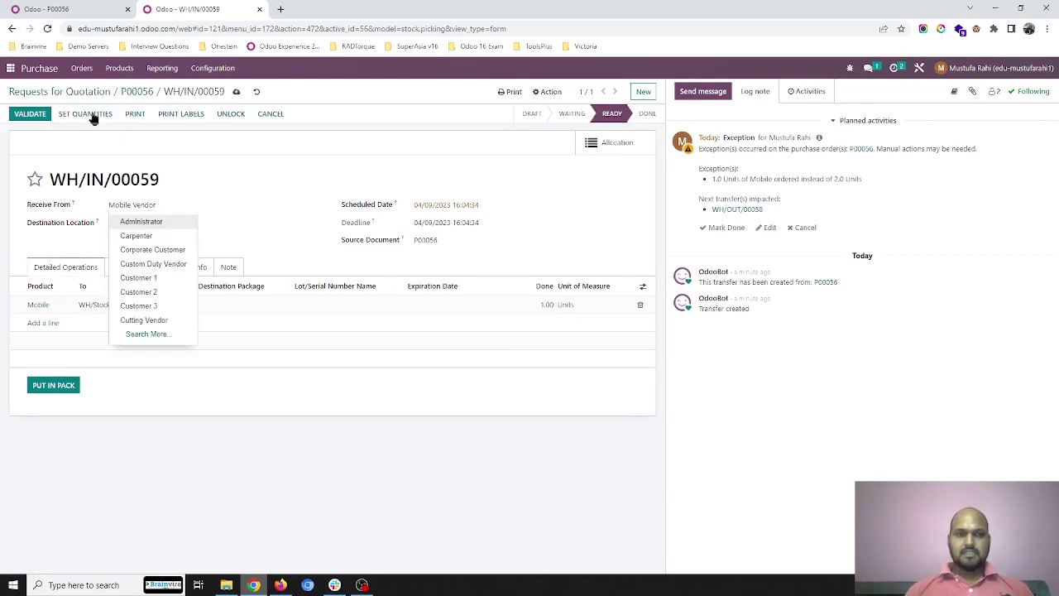
pyautogui.click(48, 115)
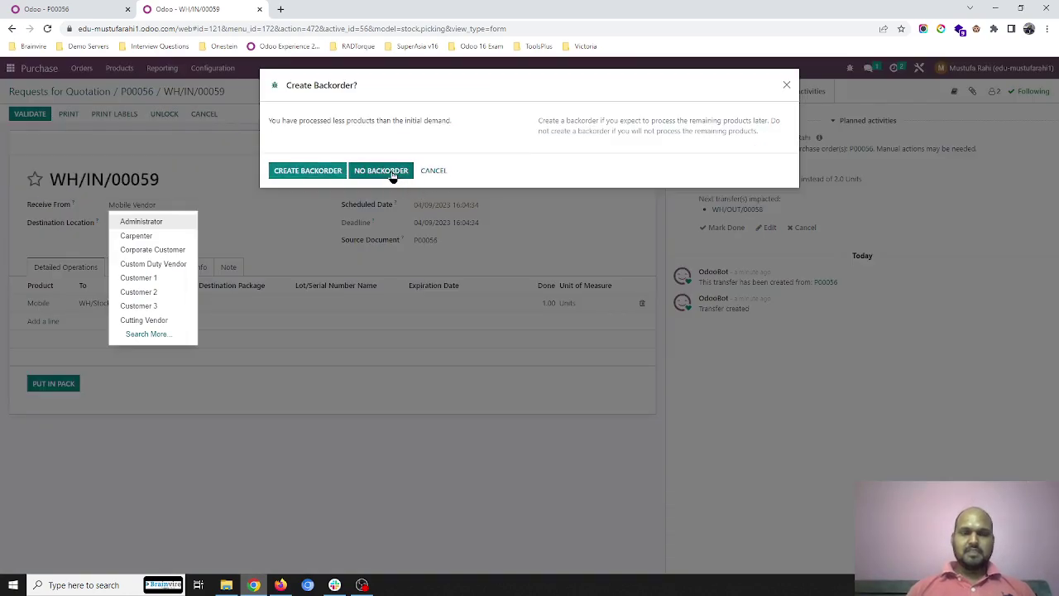
pyautogui.click(393, 172)
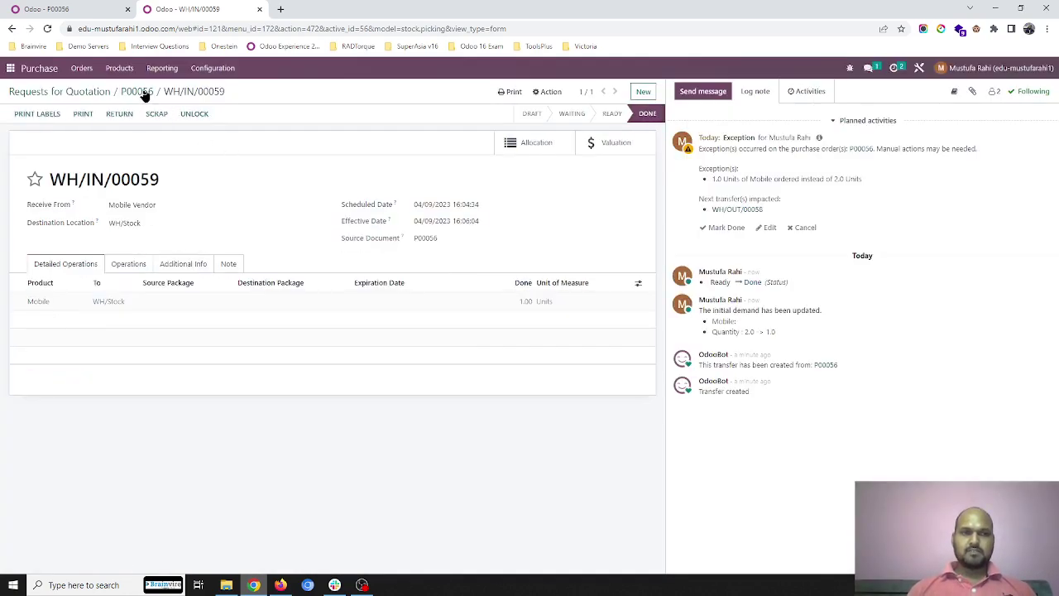
pyautogui.click(147, 92)
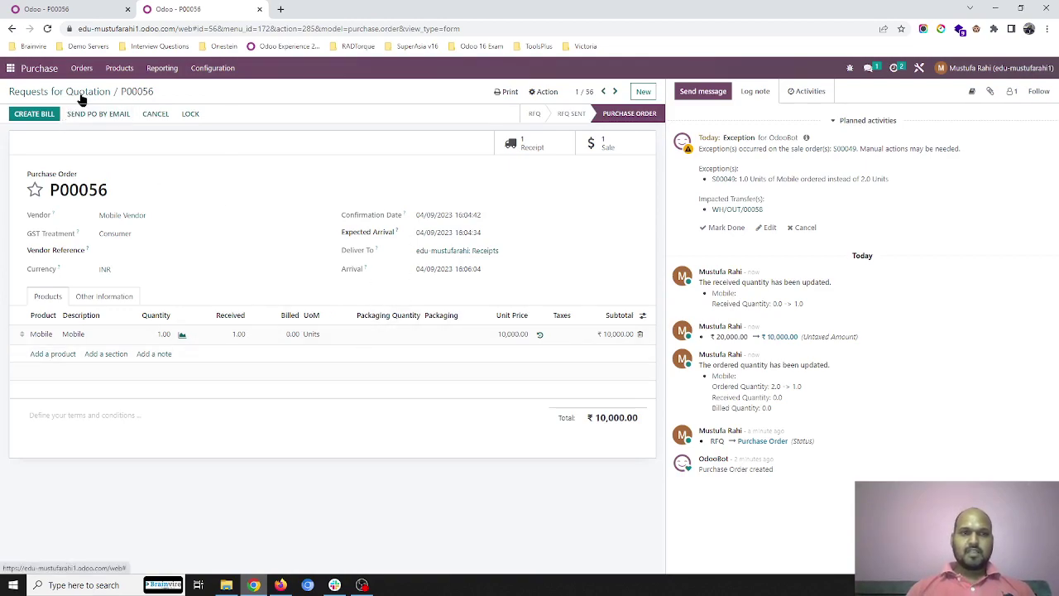
pyautogui.click(78, 92)
# Step: Validate delivery WH/OUT/00058 for 1 Mobile and return to S00049
pyautogui.click(95, 7)
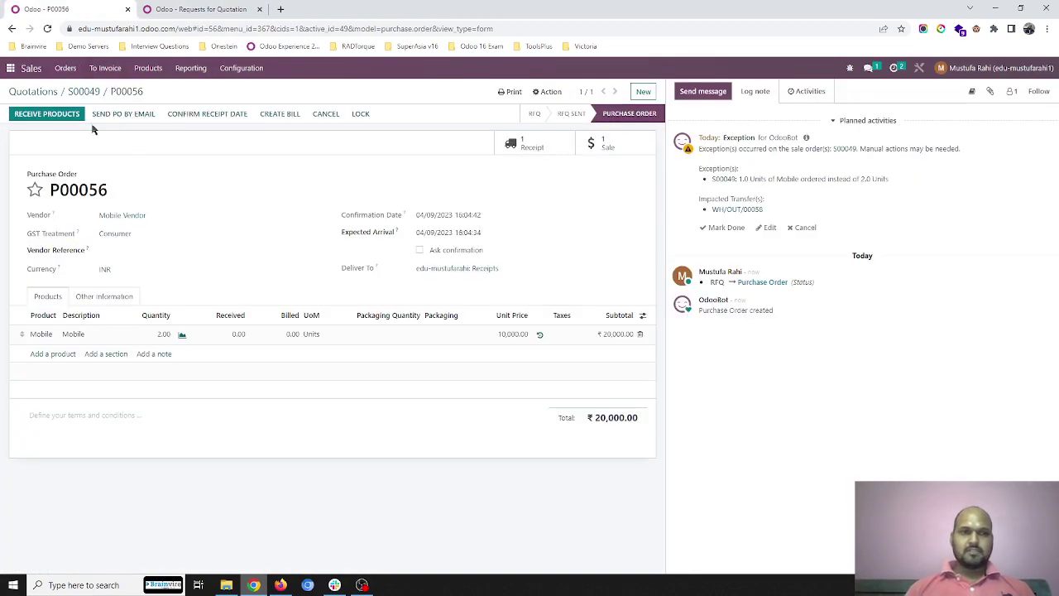
pyautogui.click(86, 93)
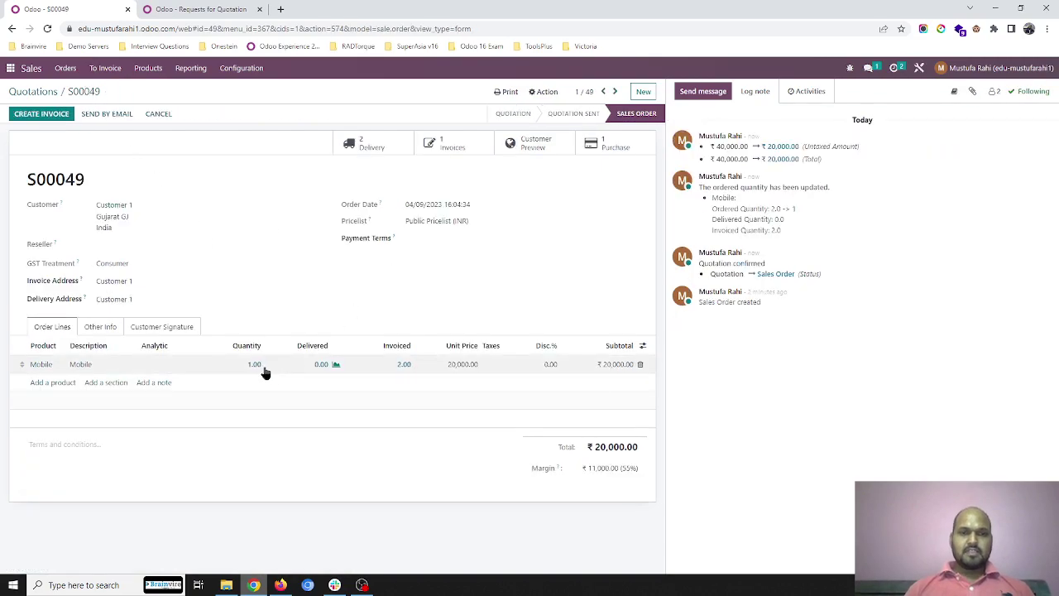
pyautogui.click(387, 150)
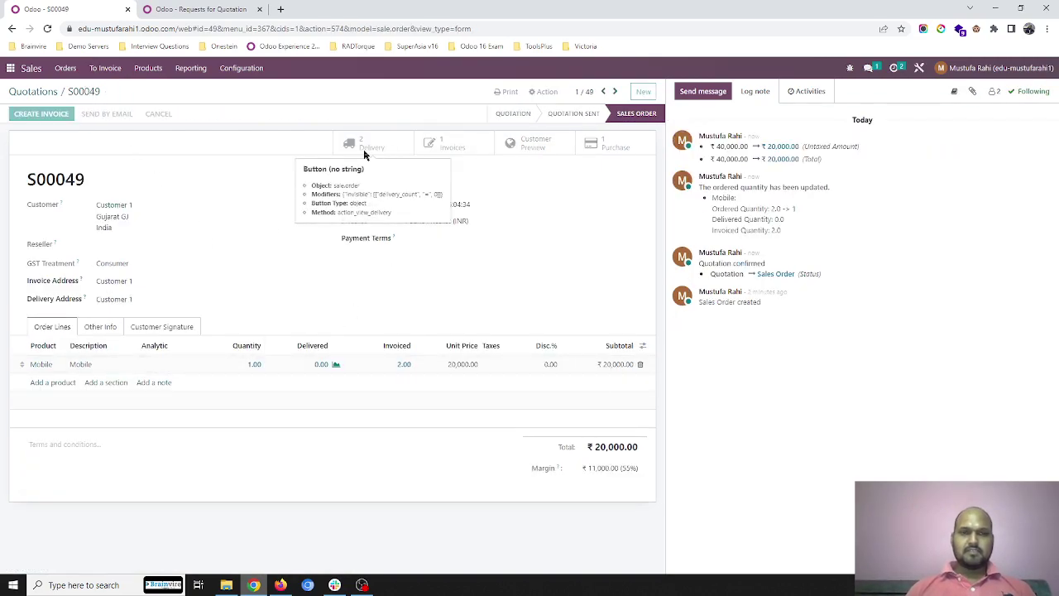
pyautogui.click(217, 177)
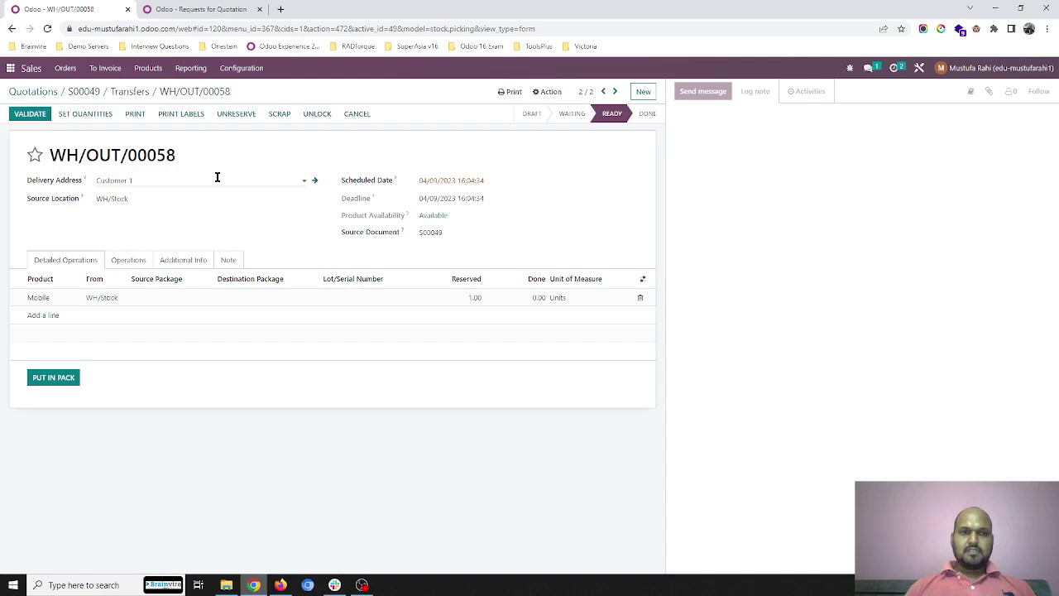
pyautogui.click(85, 113)
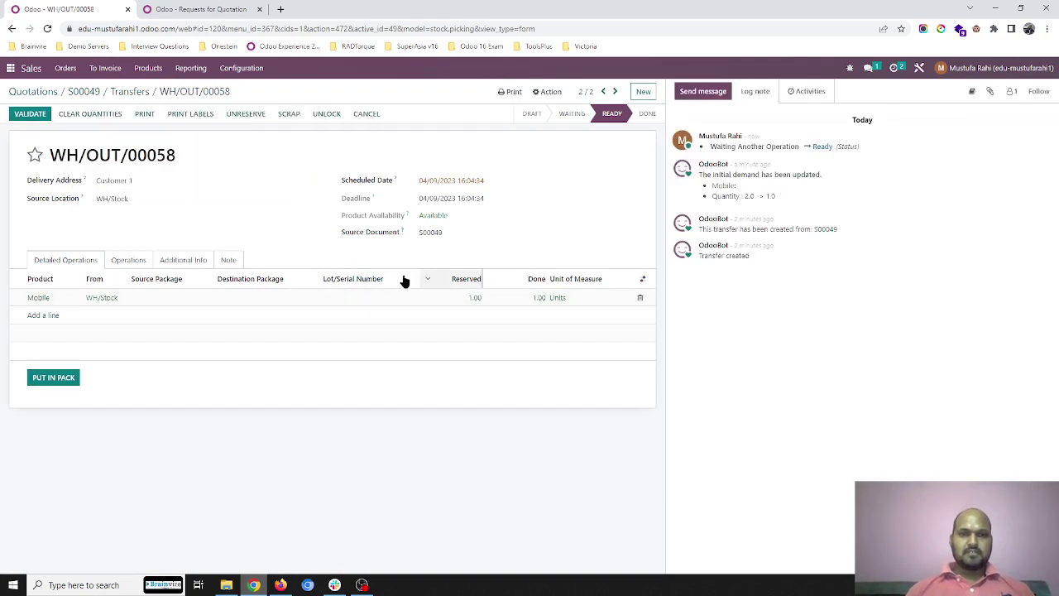
pyautogui.click(30, 113)
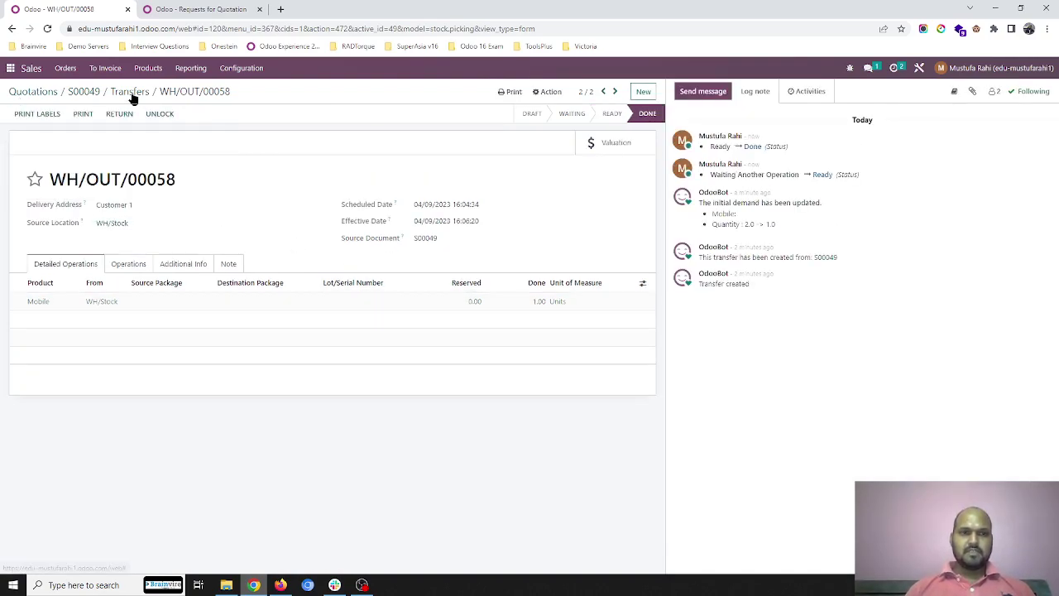
pyautogui.click(131, 95)
pyautogui.click(90, 94)
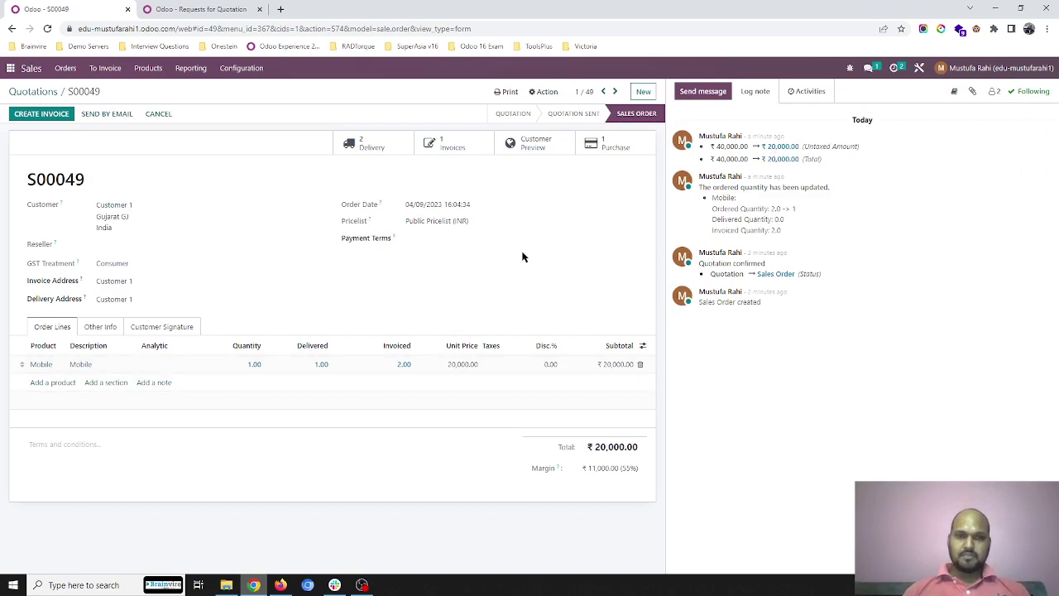
# Step: Review S00049's invoices, then generate a draft −₹20,000 credit note from the order
pyautogui.click(437, 146)
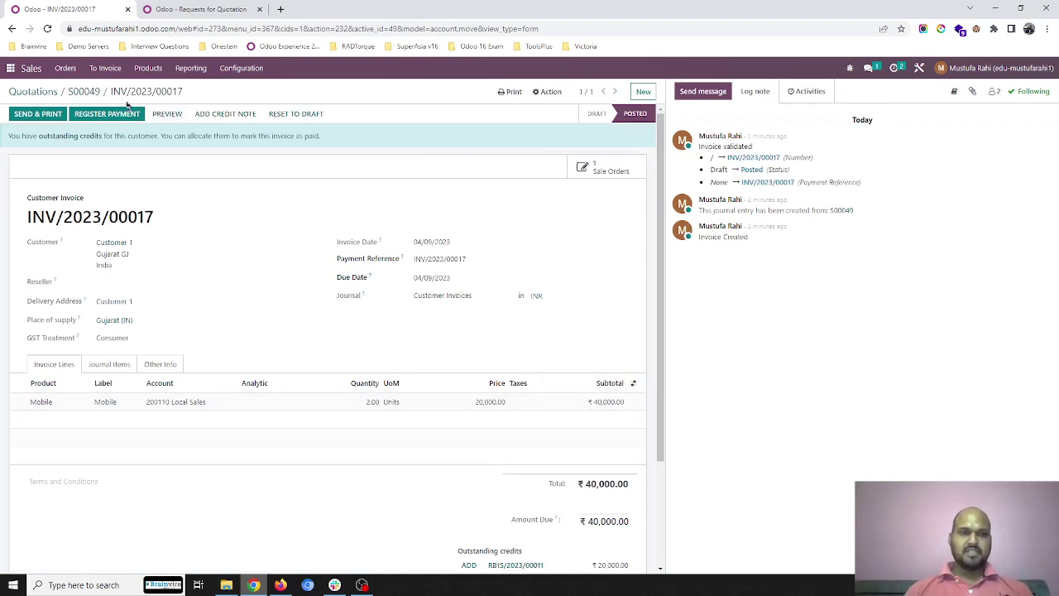
pyautogui.click(84, 91)
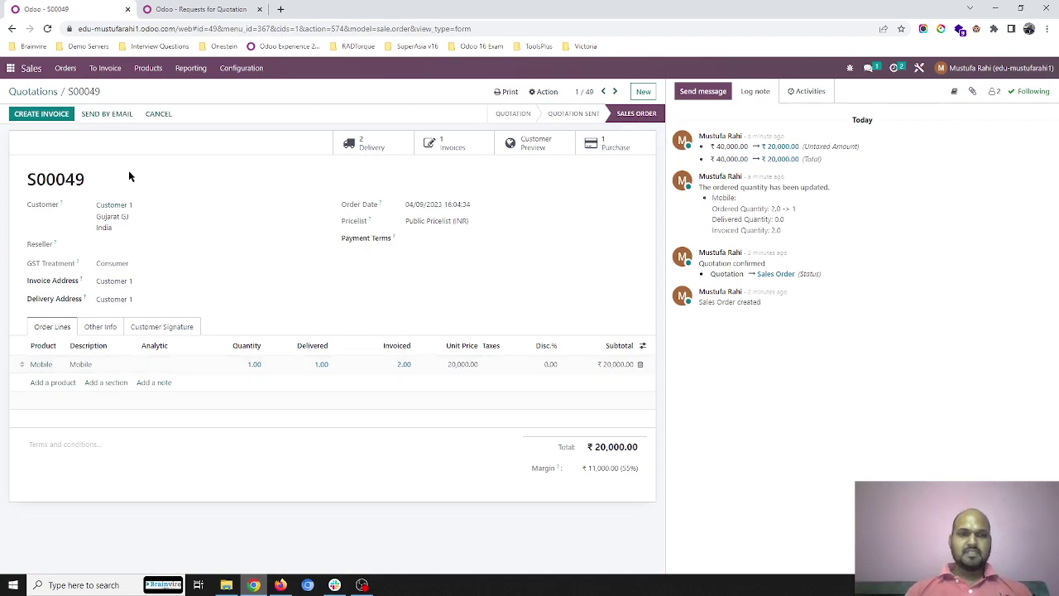
pyautogui.click(51, 117)
pyautogui.click(317, 212)
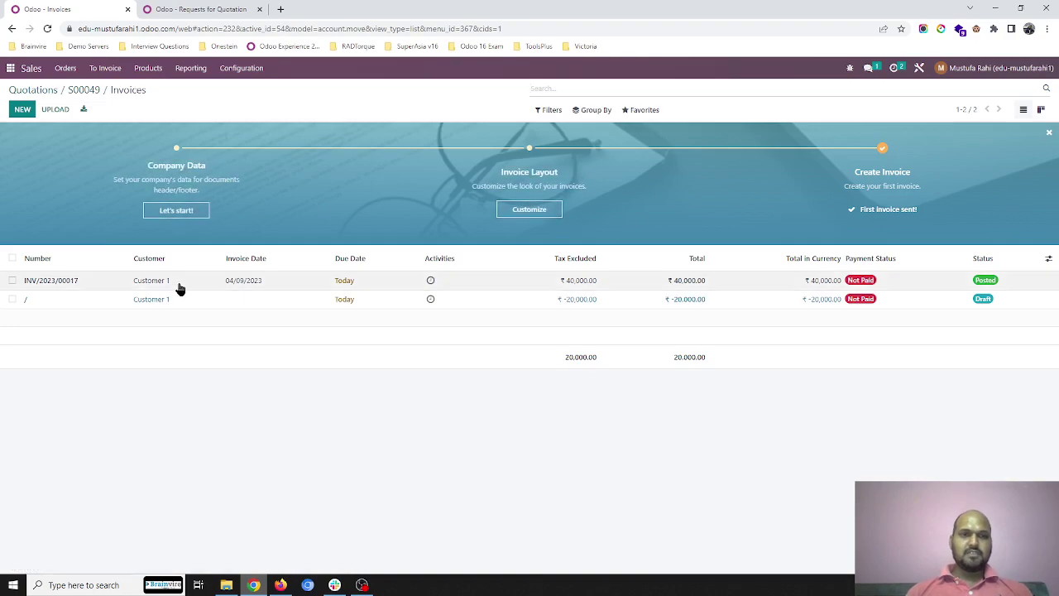
# Step: Post the draft −₹20,000 credit note as RINV/2023/00003 and return to S00049
pyautogui.click(182, 300)
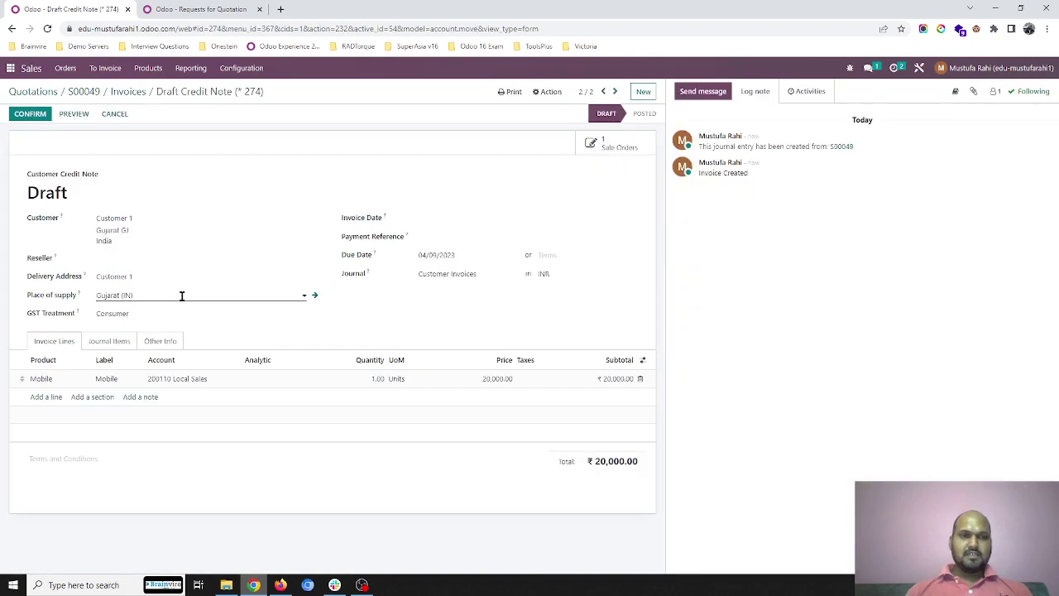
pyautogui.tripleClick(52, 176)
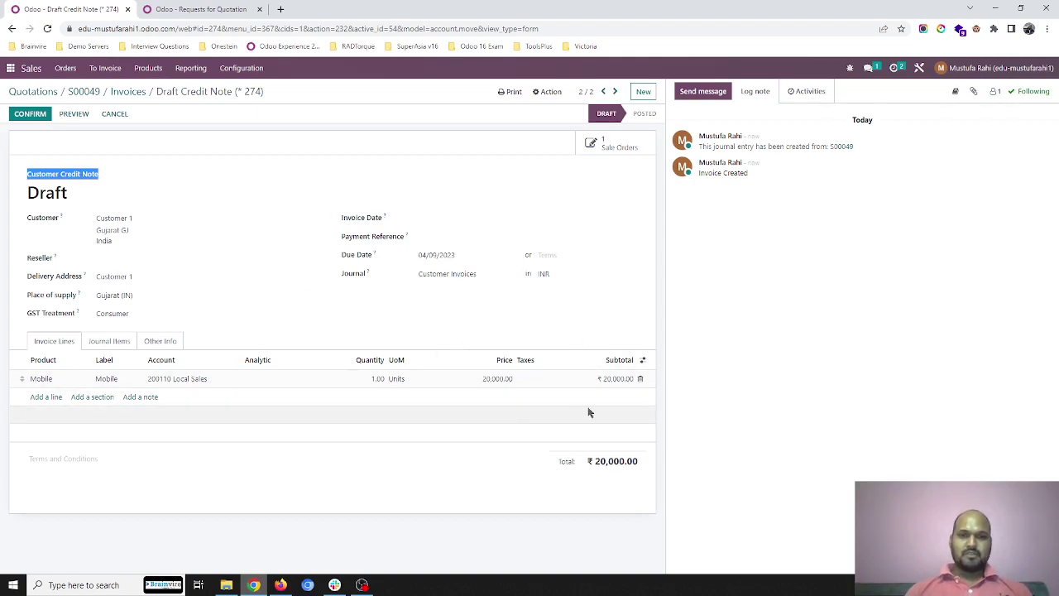
pyautogui.click(51, 117)
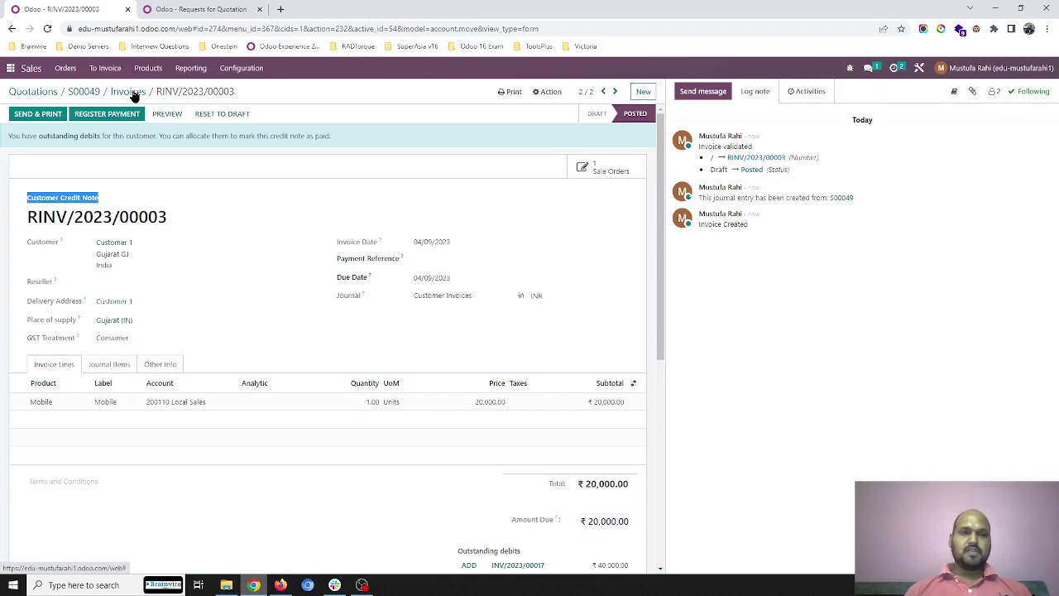
pyautogui.click(131, 92)
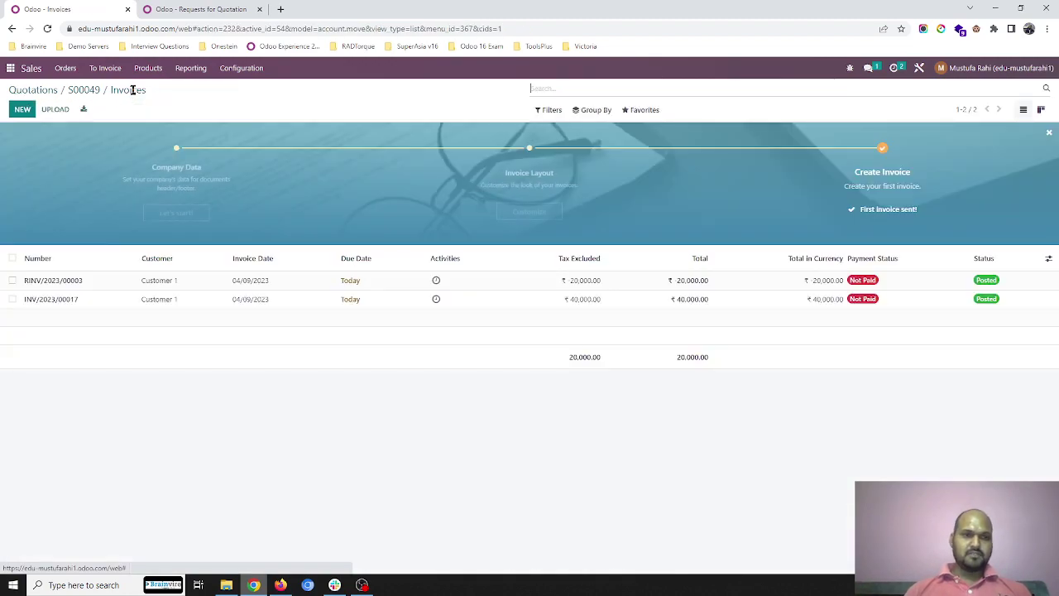
pyautogui.click(84, 91)
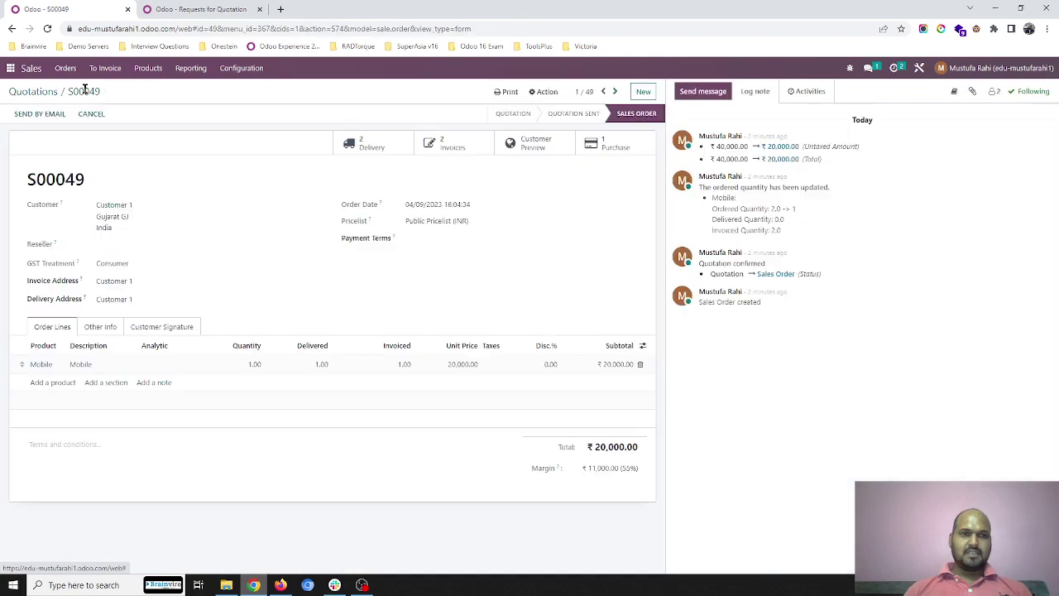
# Step: Go back to the Quotations list and zoom in to see S00049 marked Fully Invoiced
pyautogui.click(39, 91)
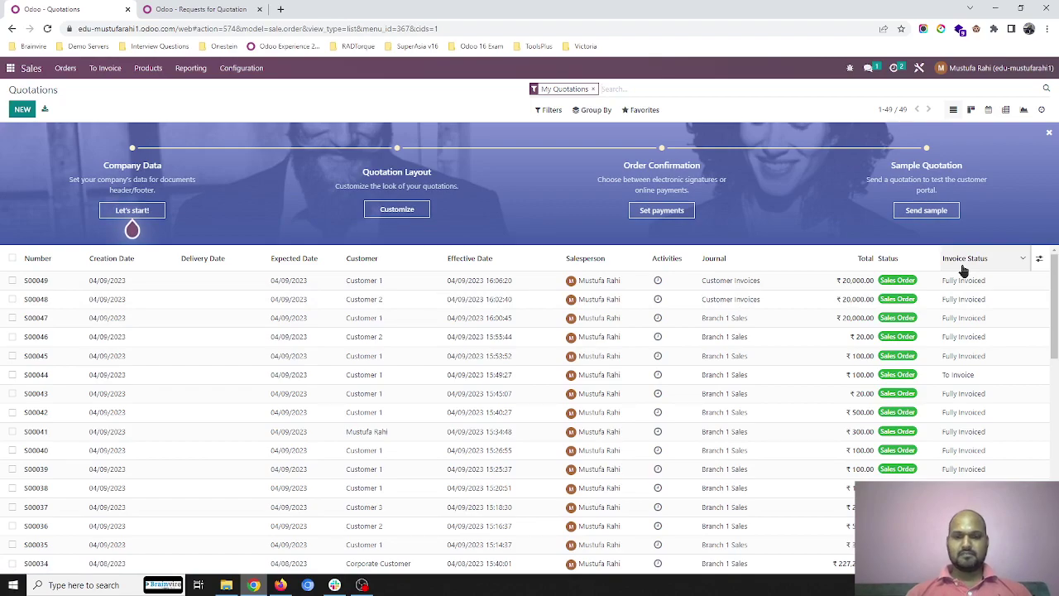
pyautogui.hotkey('ctrl', '+')
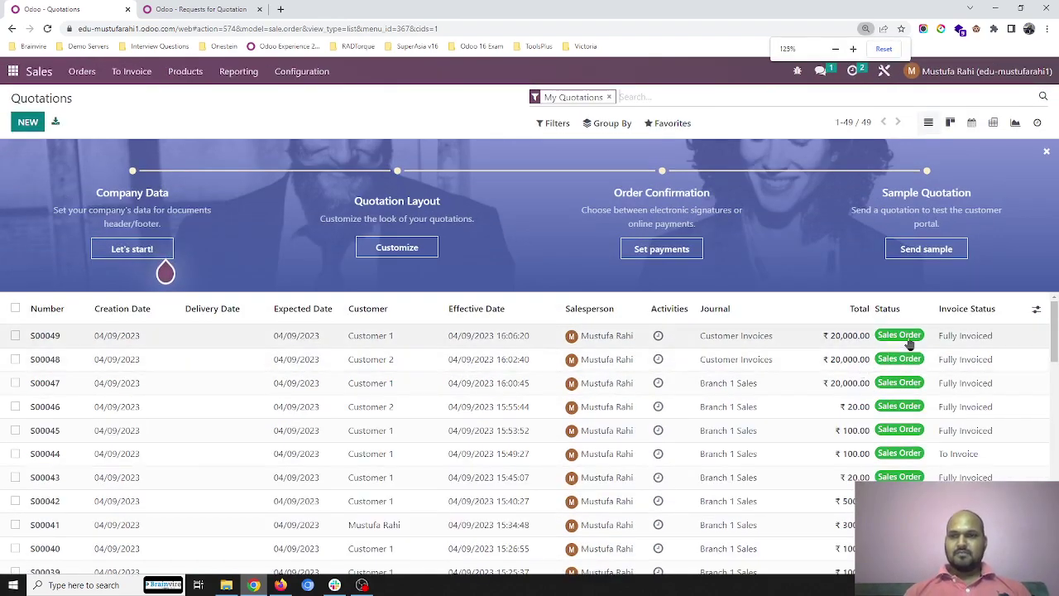
# Step: Mark the quantity exception activity on purchase order P00056 as done
pyautogui.click(220, 7)
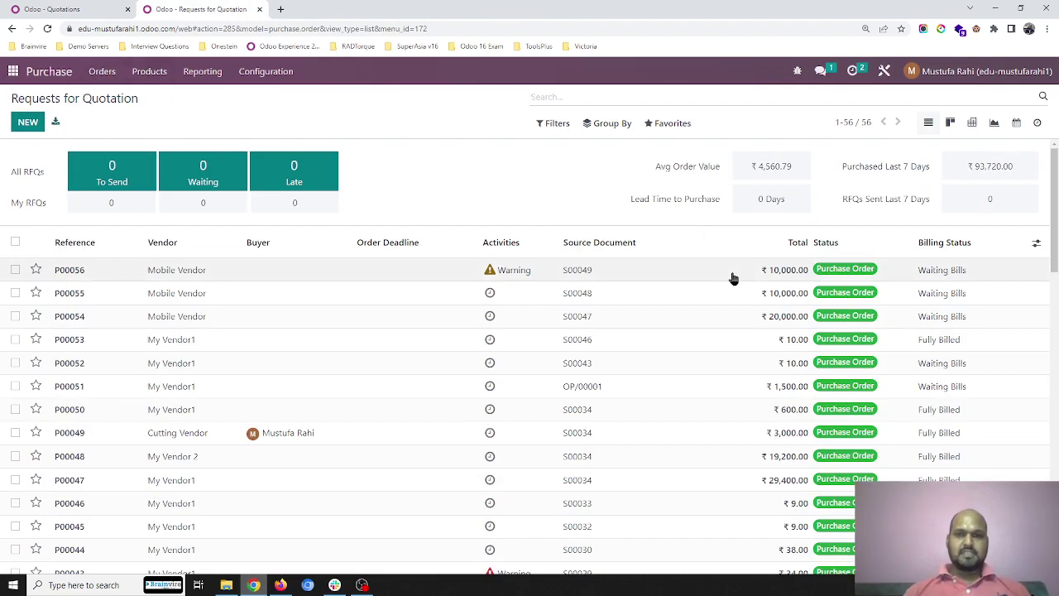
pyautogui.click(217, 272)
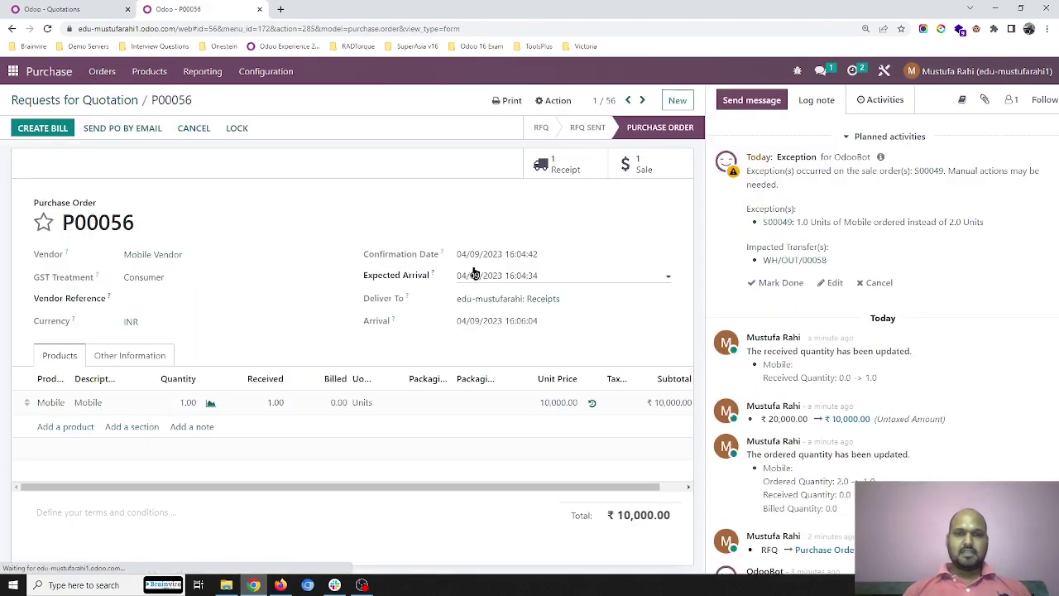
pyautogui.click(782, 284)
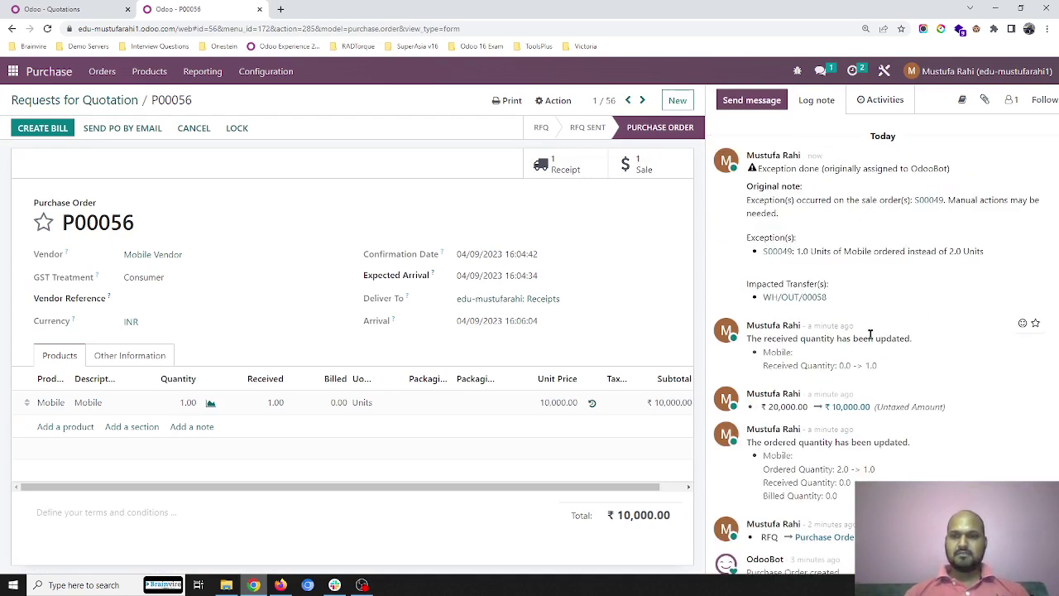
# Step: Mark the quantity exception activity on receipt WH/IN/00059 as done
pyautogui.click(584, 169)
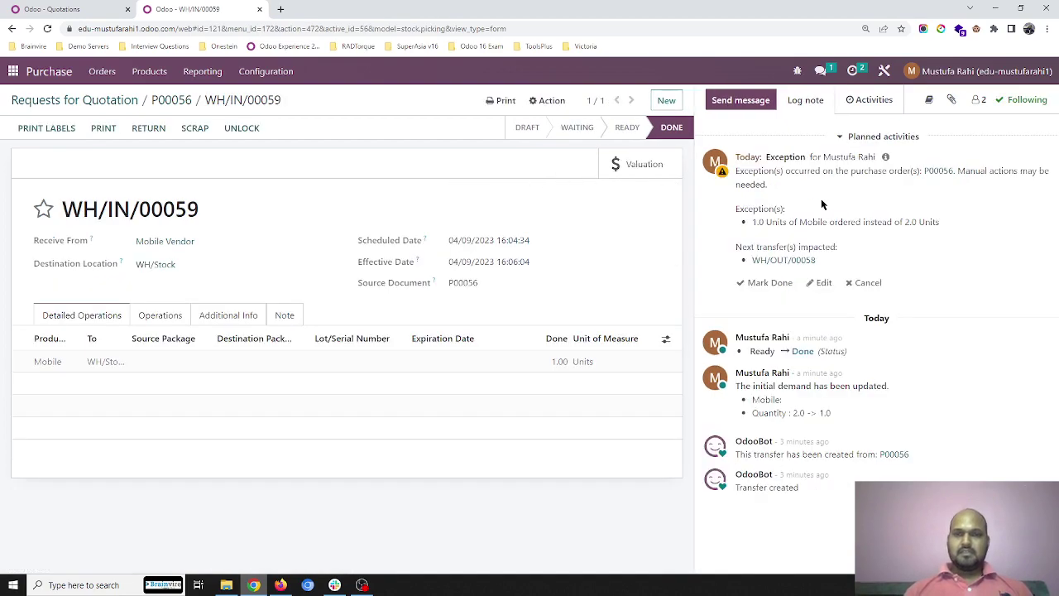
pyautogui.click(778, 282)
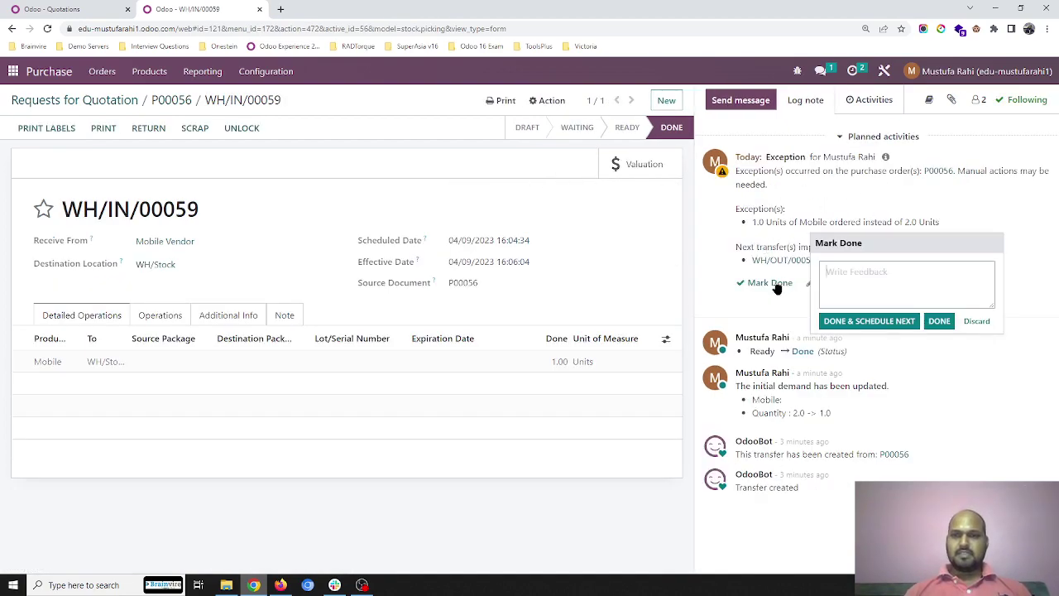
pyautogui.click(940, 321)
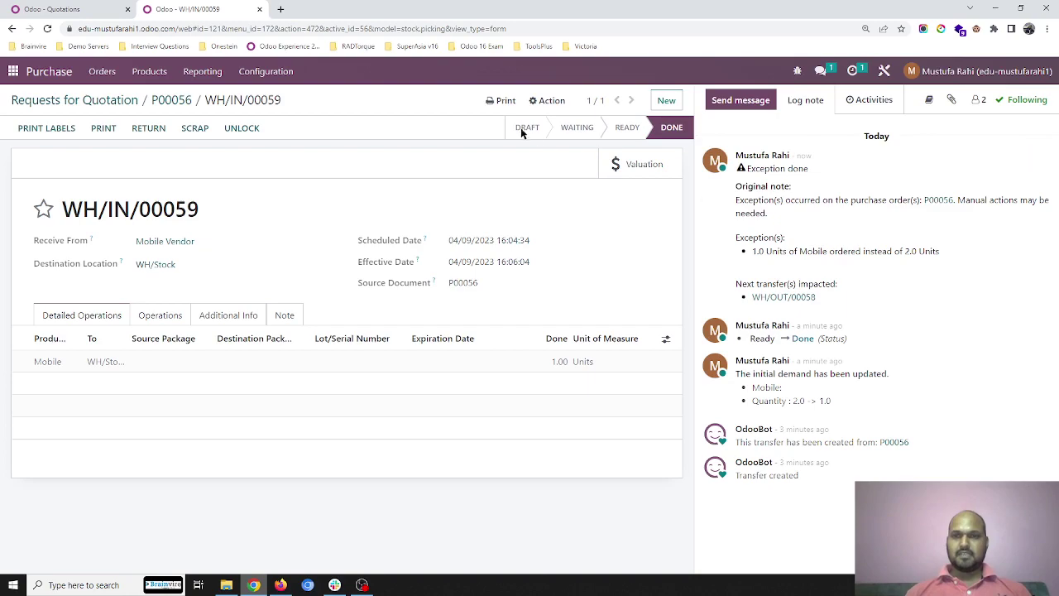
# Step: Return to the Sales Quotations list, where S00049 shows ₹20,000.00 and Fully Invoiced
pyautogui.click(170, 100)
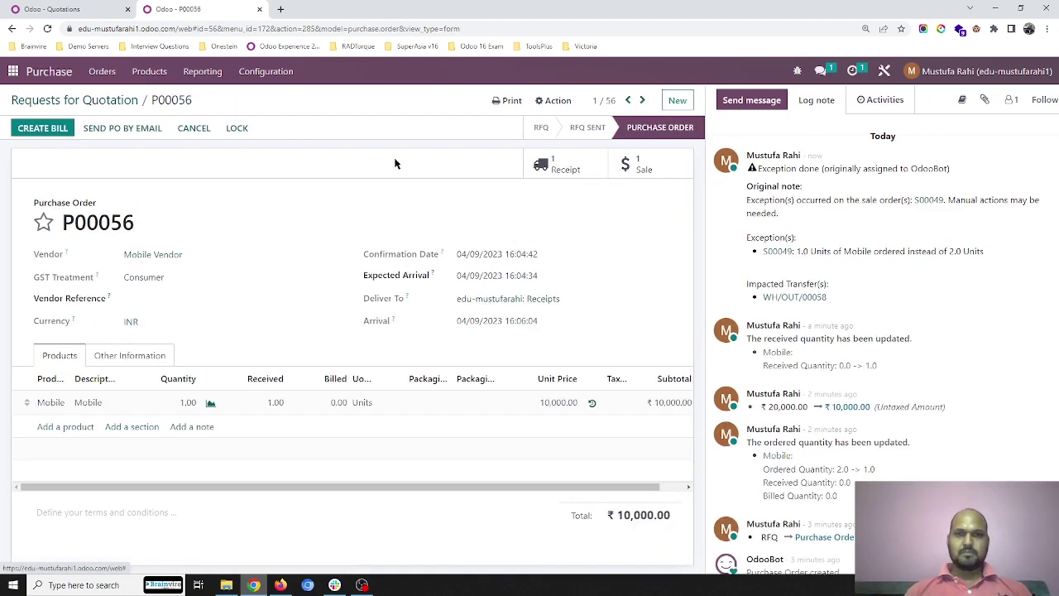
pyautogui.click(103, 99)
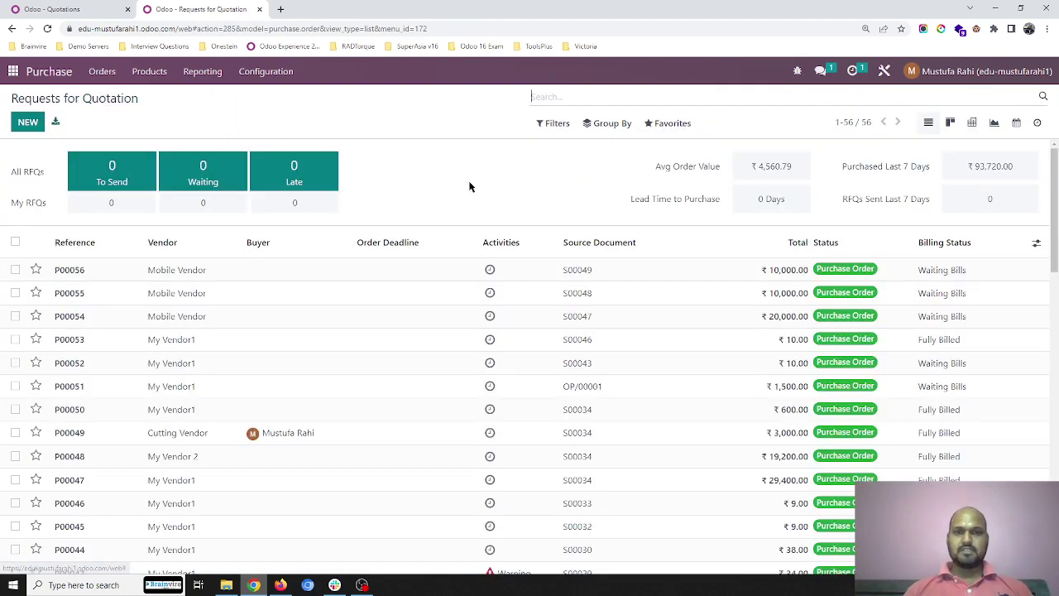
pyautogui.click(80, 7)
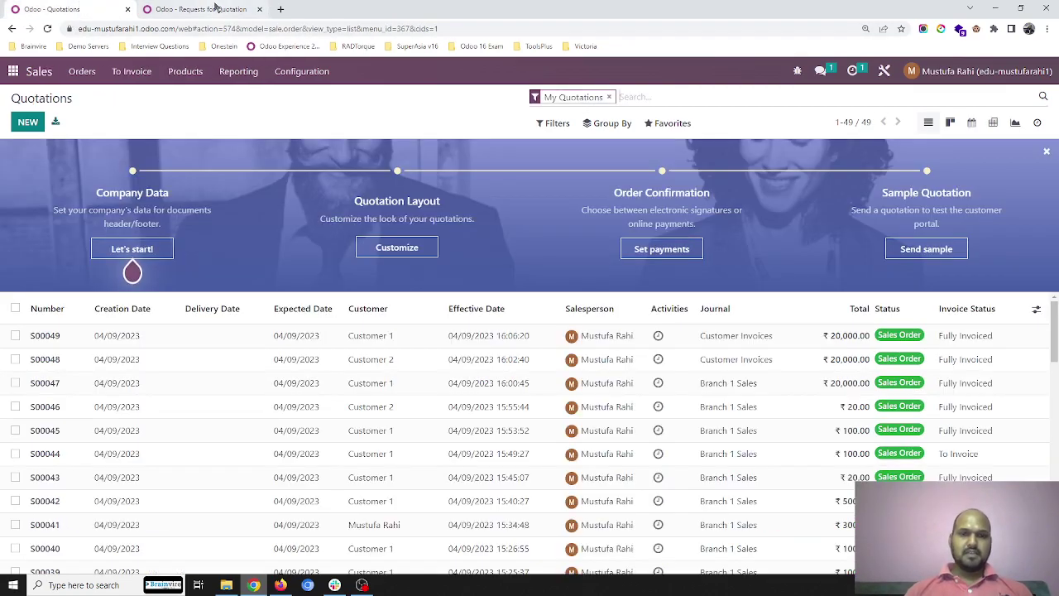
pyautogui.click(214, 8)
pyautogui.click(85, 10)
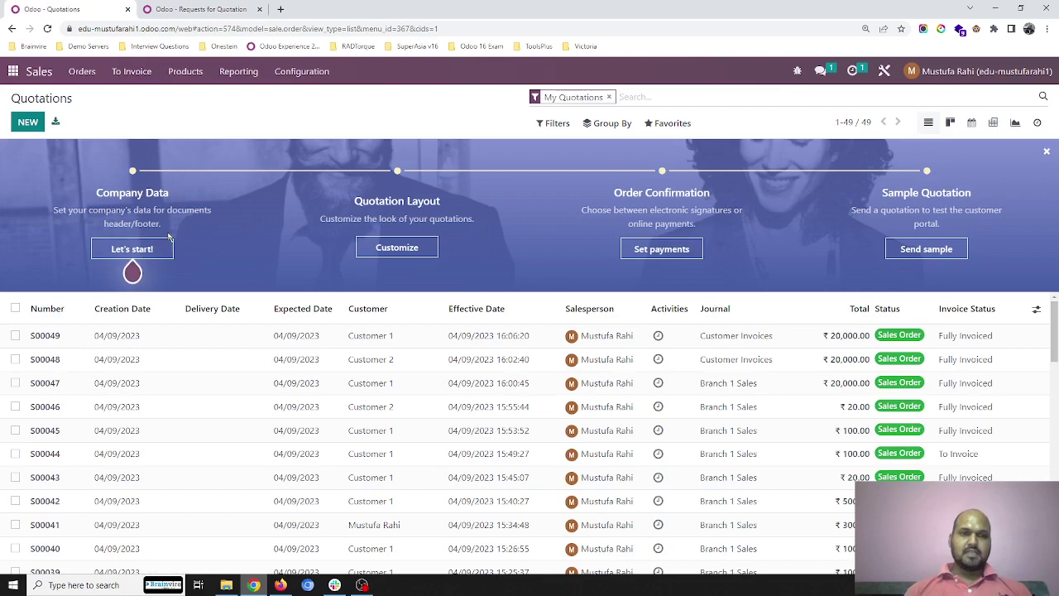